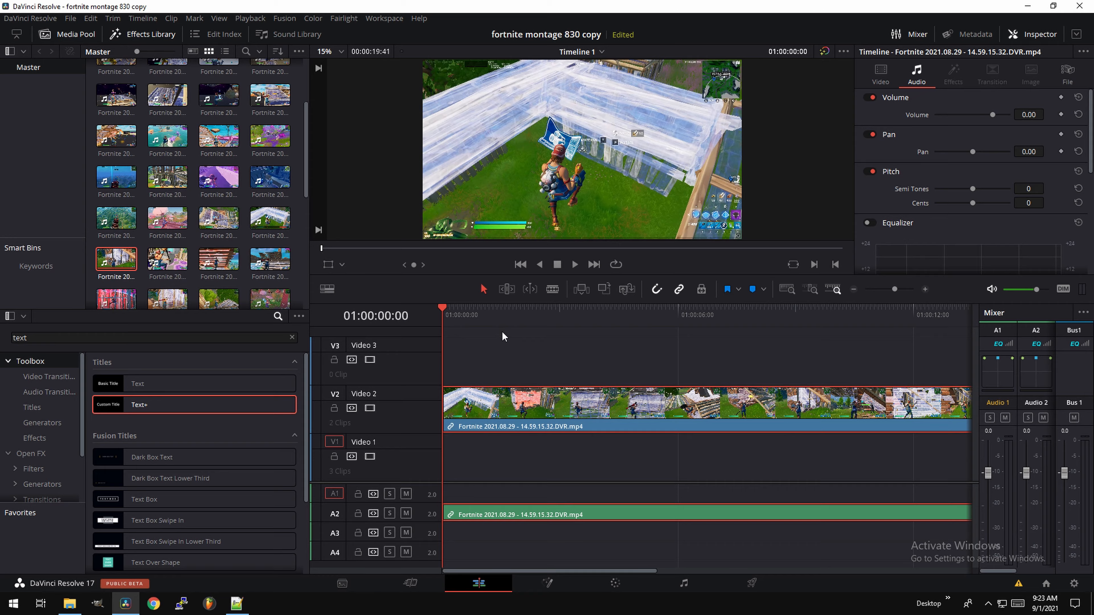
Step: Play the gameplay clip on Video 2 from the start of the timeline through the elimination
key(space)
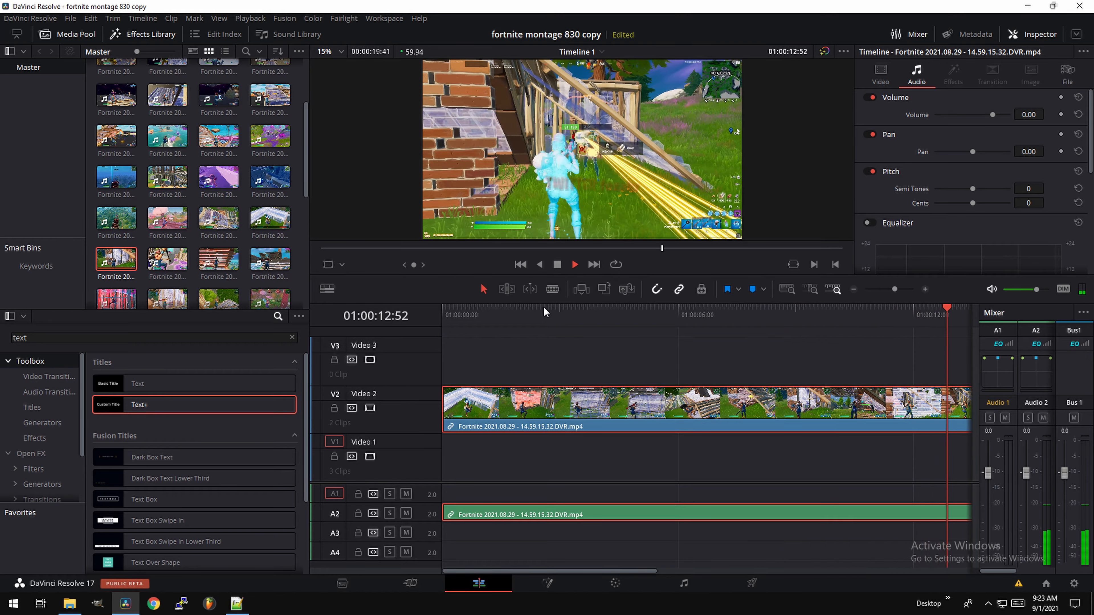
key(space)
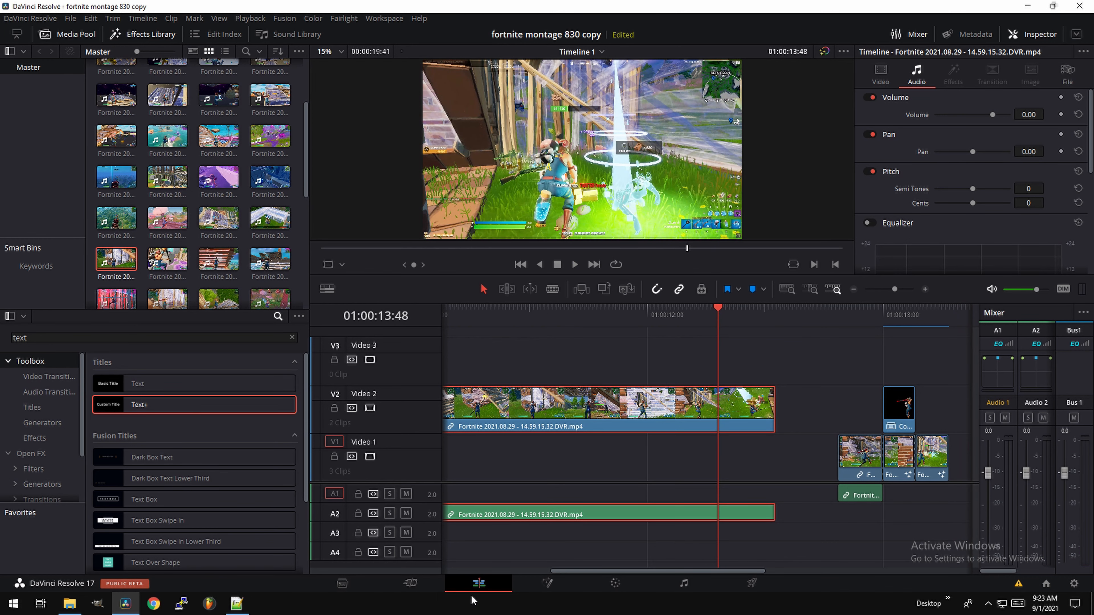
Step: Search the effects library for "uni" and "s_" effects and clear the search text
click(6, 335)
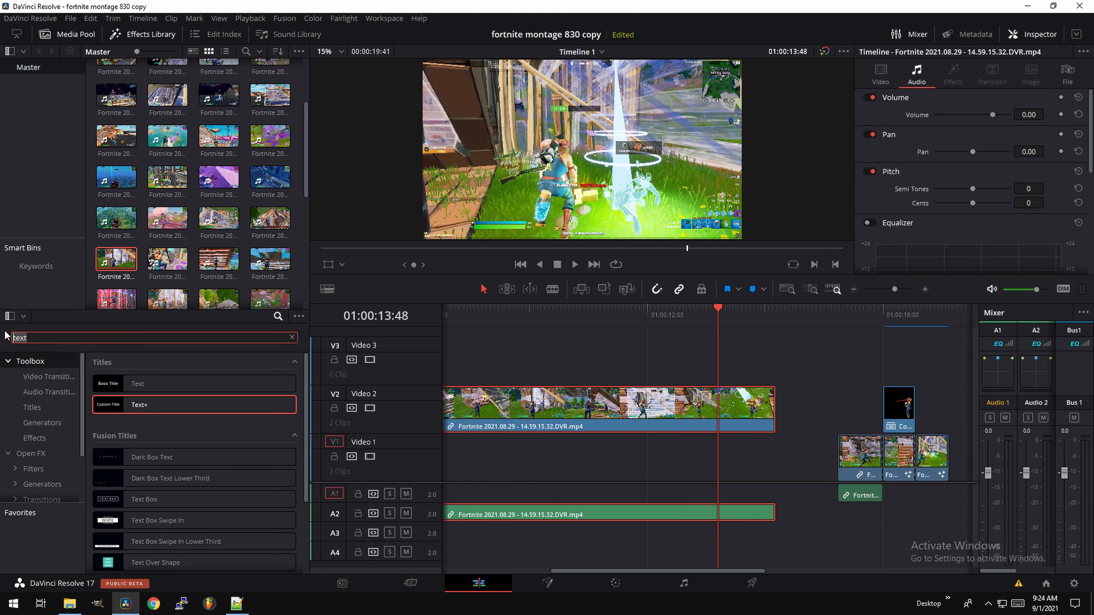
key(BackSpace)
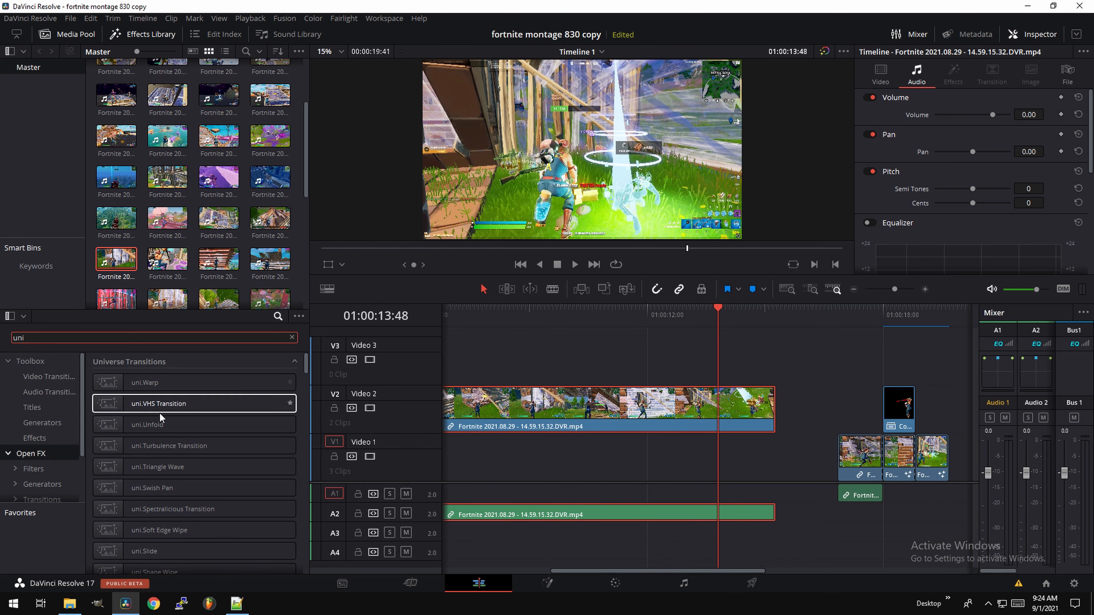
drag(101, 341, 2, 323)
text(s_)
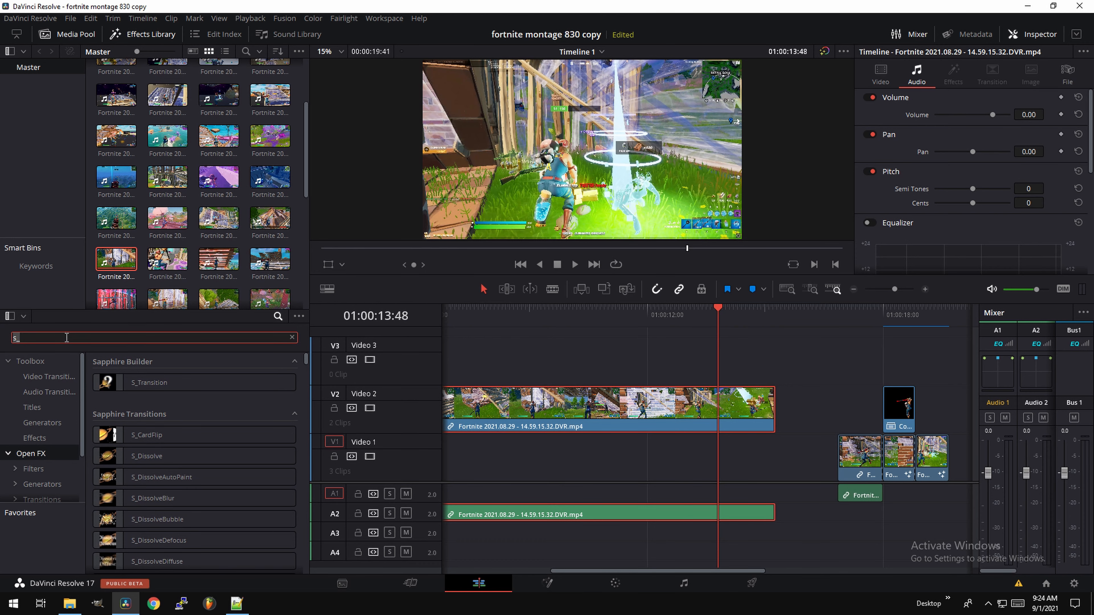
key(BackSpace)
key(BackSpace)
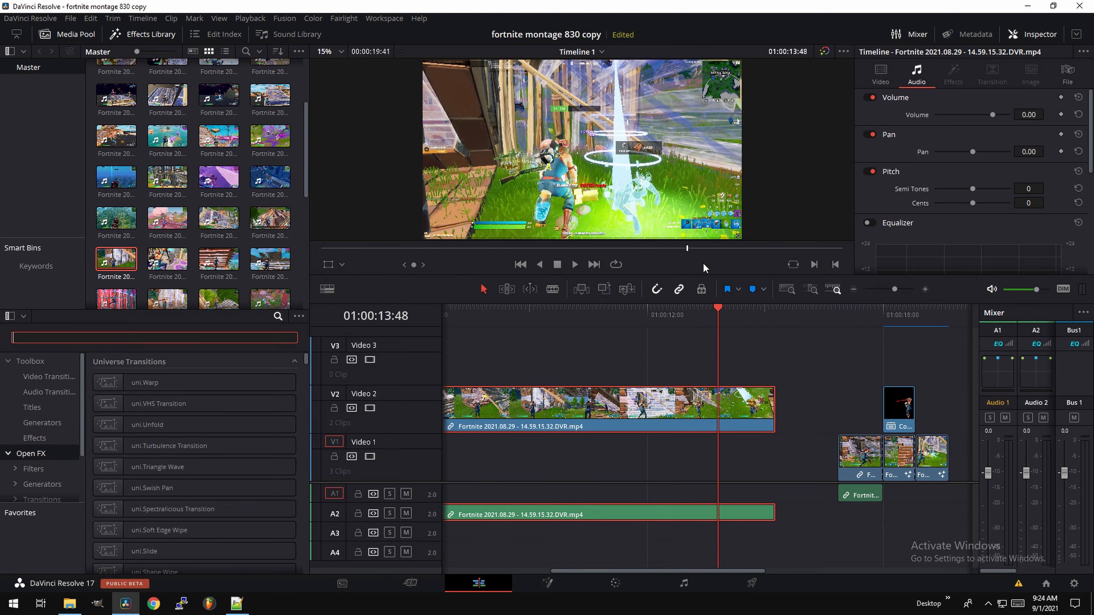
Step: Enlarge the viewer, place the playhead at 01:00:12:20 and show the retime controls on the Video 2 clip
drag(702, 275, 695, 333)
click(641, 377)
key(space)
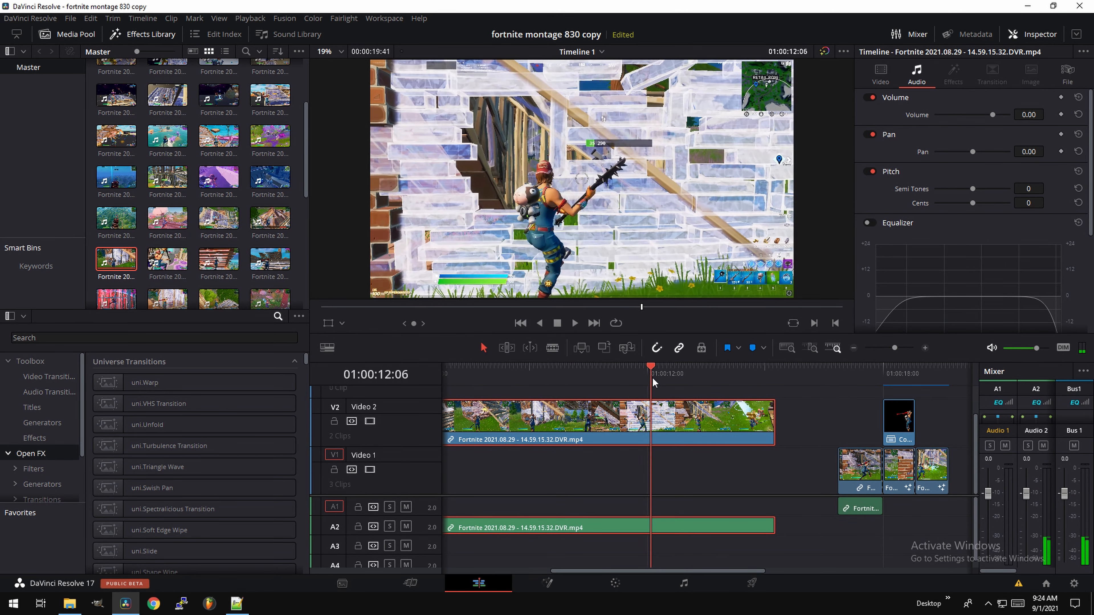
drag(653, 378, 663, 373)
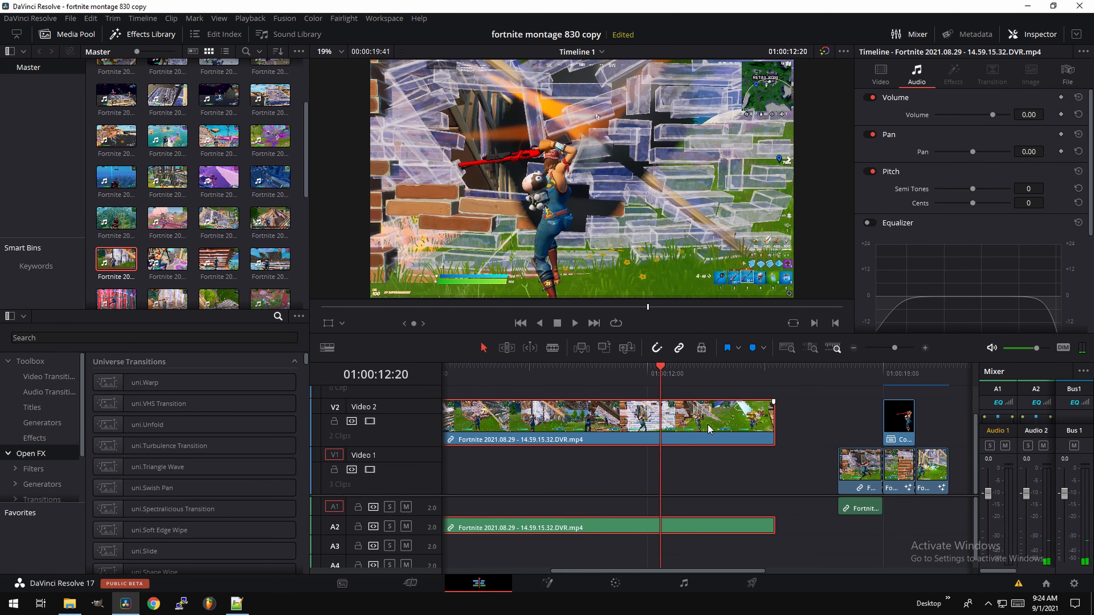
key(ctrl+r)
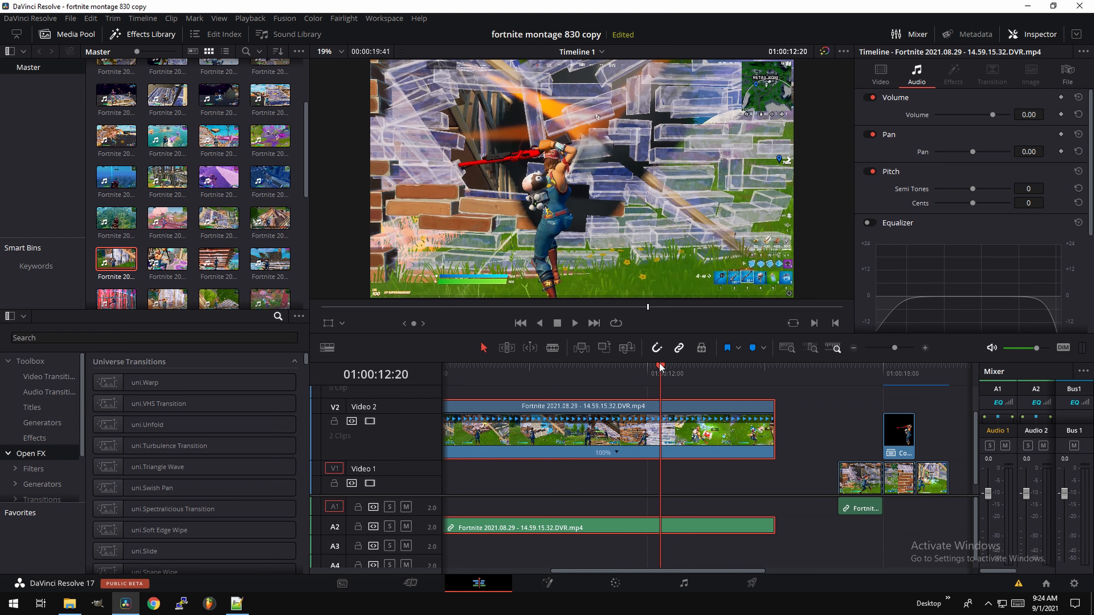
click(616, 453)
click(625, 474)
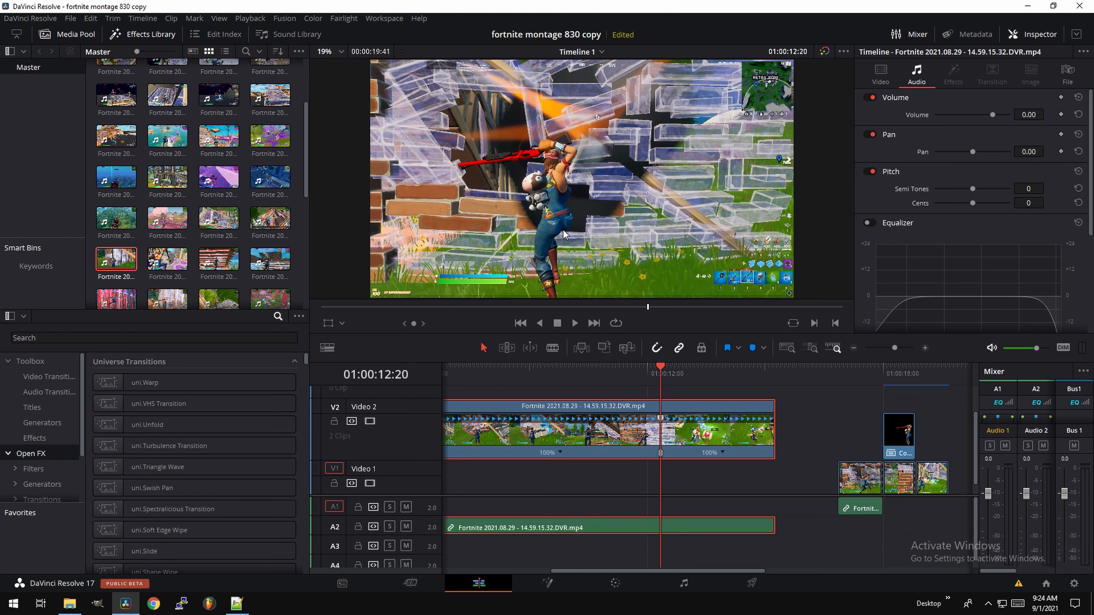
key(ctrl+z)
Step: Add a speed point to the Video 2 clip at 01:00:12:20
drag(663, 369, 661, 369)
drag(895, 348, 901, 350)
mouse_move(713, 370)
mouse_down()
mouse_move(696, 370)
mouse_move(709, 370)
mouse_up()
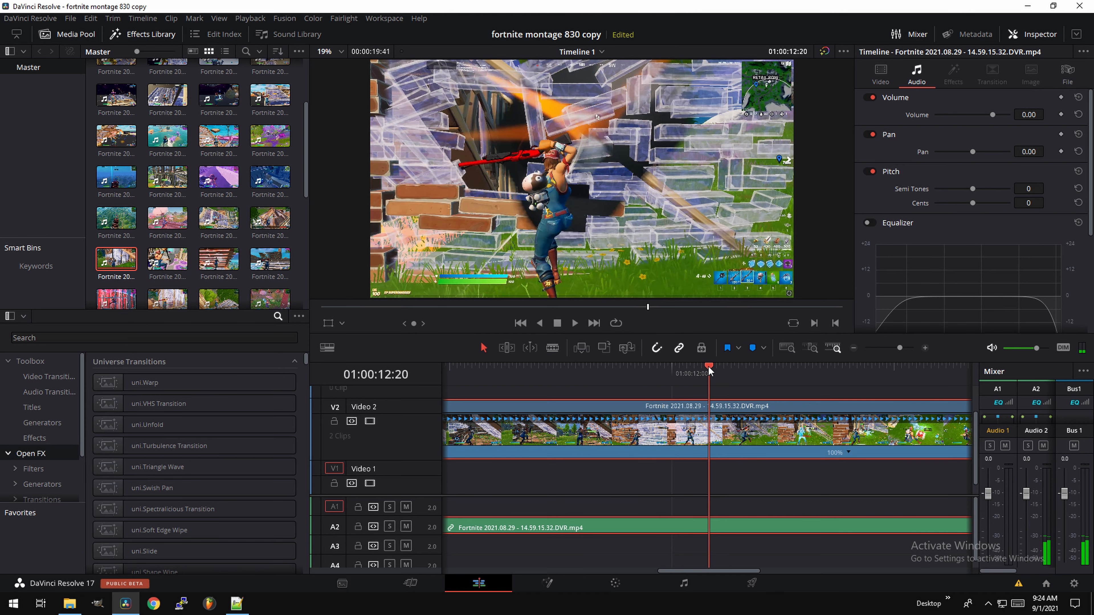
click(850, 453)
click(868, 470)
Step: Add two more speed points to the Video 2 clip, at 01:00:12:44 and 01:00:12:53
drag(710, 370, 754, 368)
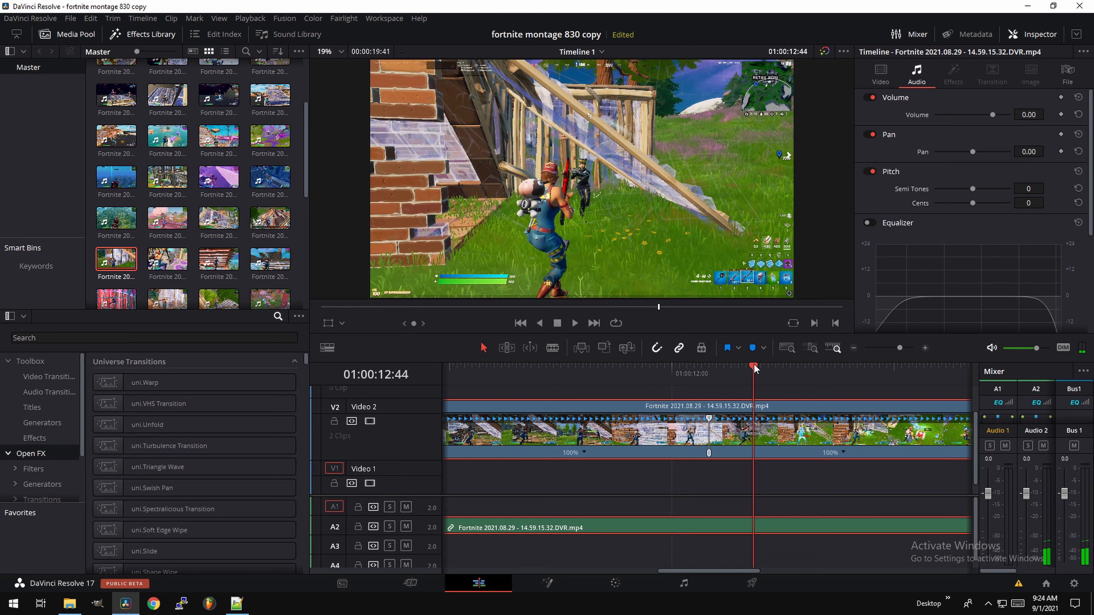
click(843, 454)
click(856, 470)
drag(754, 368, 770, 373)
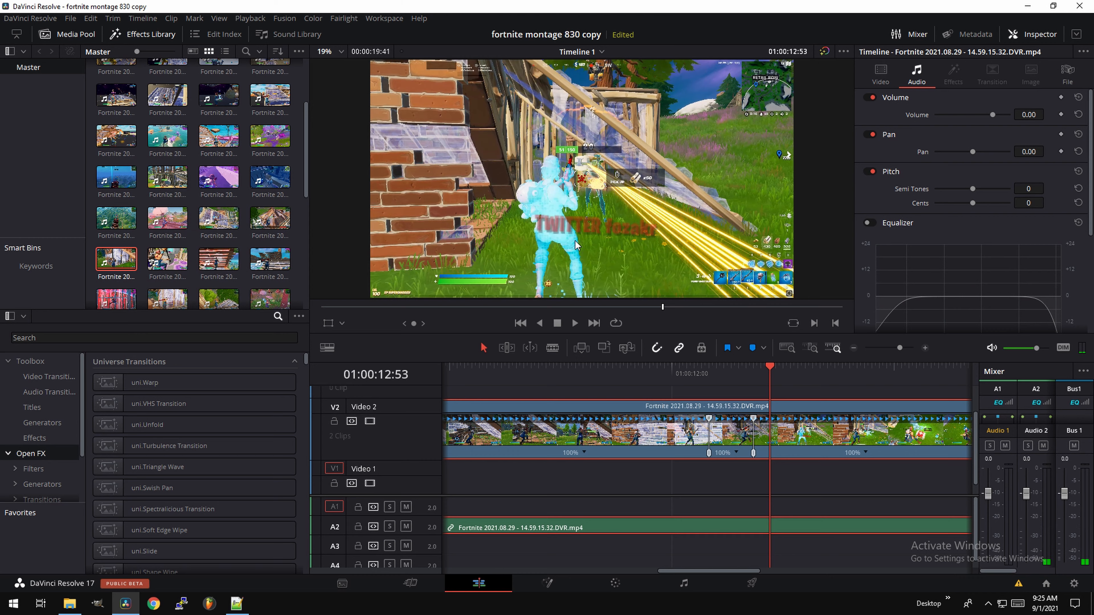
click(866, 453)
click(900, 496)
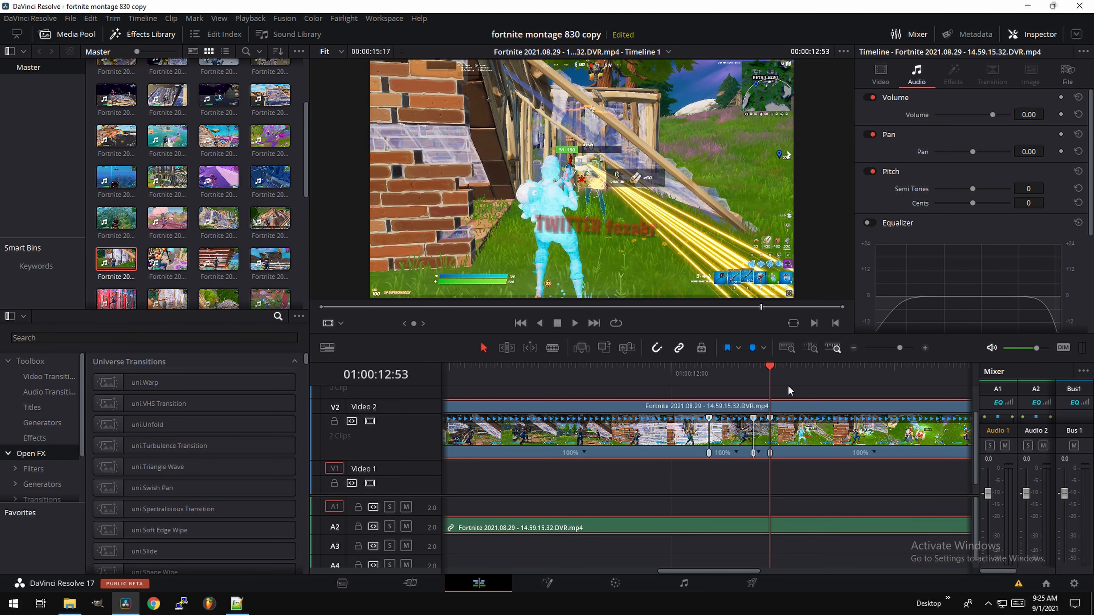
Step: Set the speeds of the three segments following the first speed point to 50%, 200% and 50%, in that order
click(903, 349)
click(650, 452)
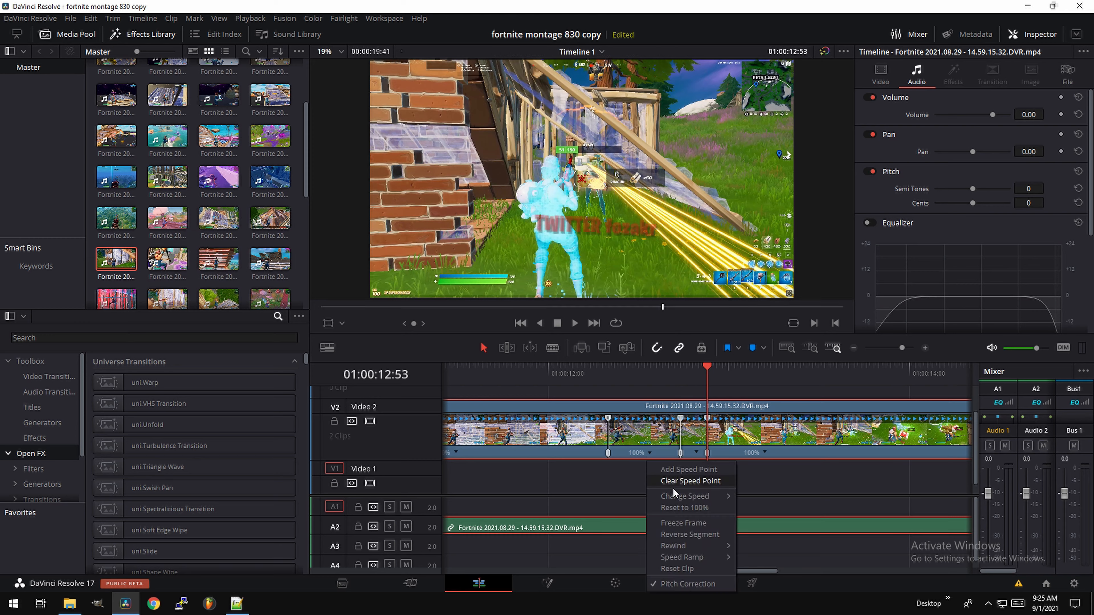
mouse_move(685, 495)
click(759, 524)
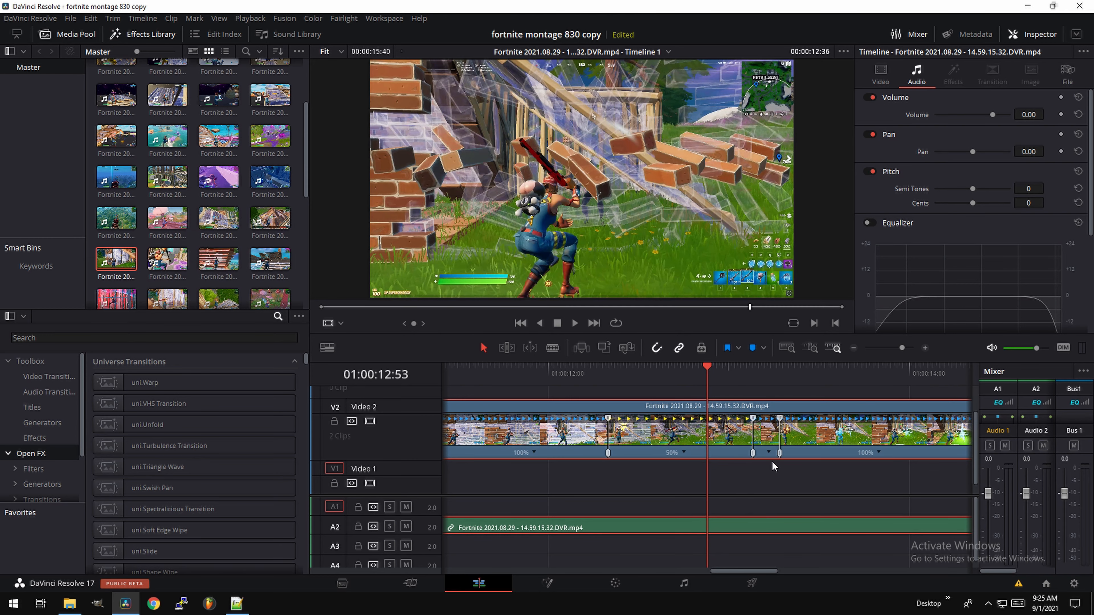
click(769, 452)
mouse_move(772, 497)
click(880, 584)
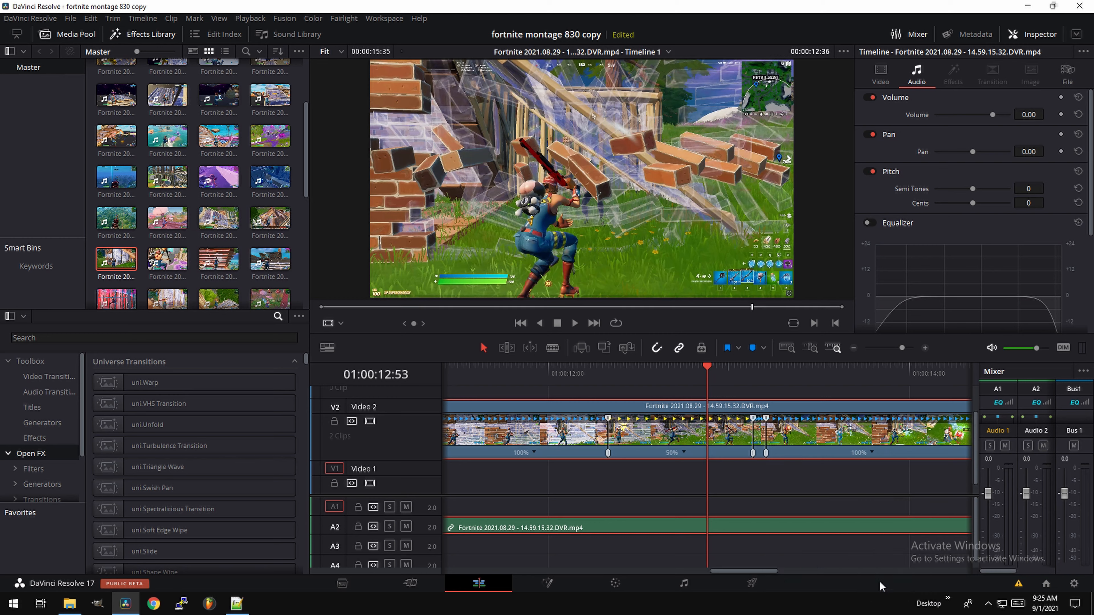
click(872, 454)
mouse_move(906, 499)
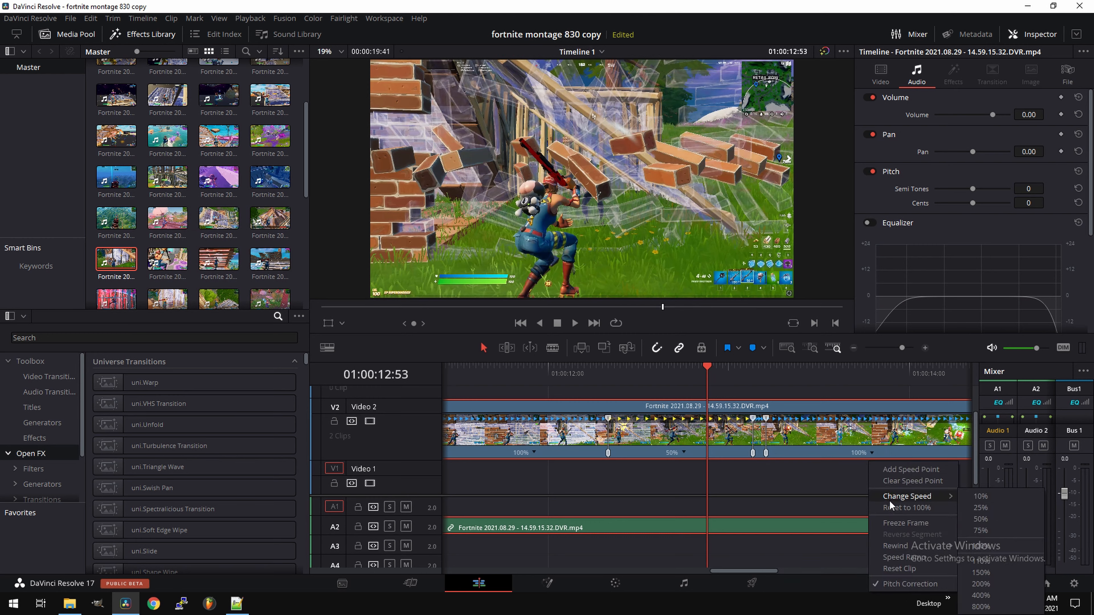
click(982, 520)
Step: Add a speed point at 01:00:13:43 and reset the segment after it to 100% speed
drag(773, 370, 858, 384)
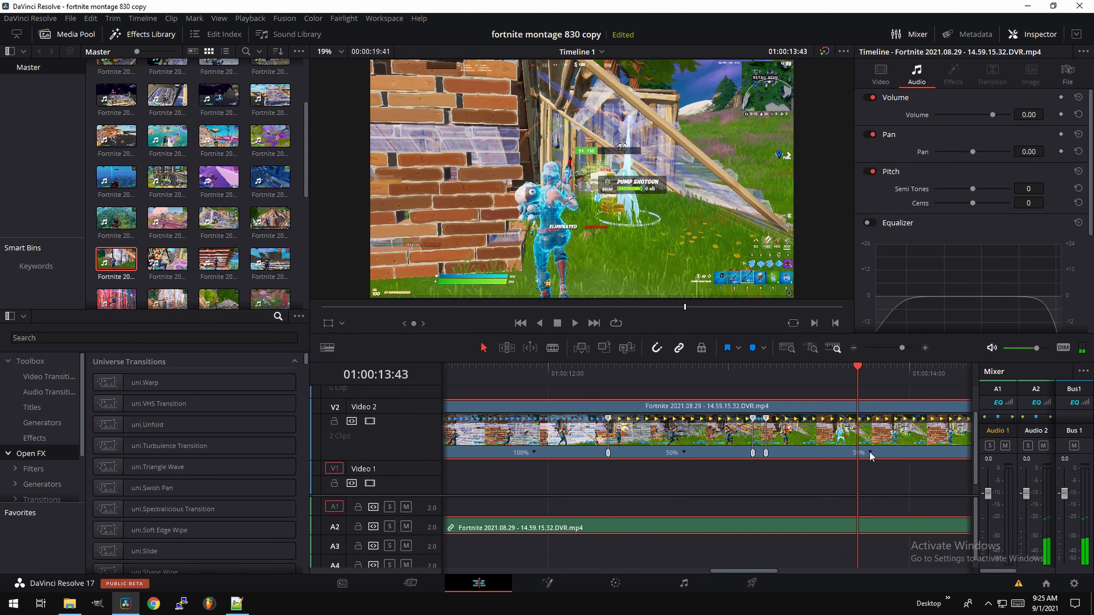
click(871, 456)
click(900, 470)
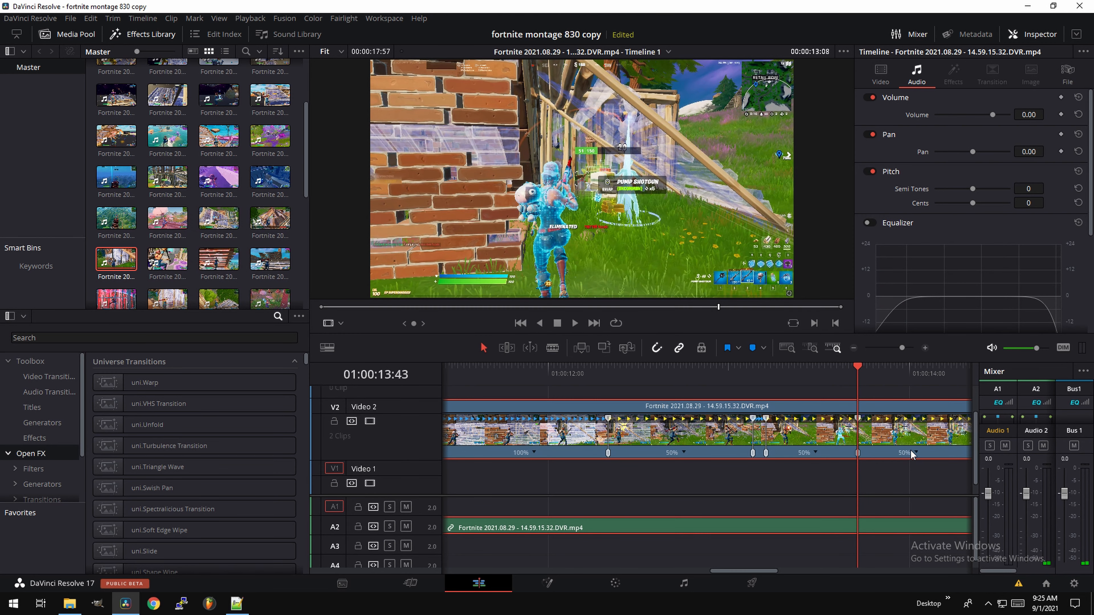
click(917, 455)
click(951, 508)
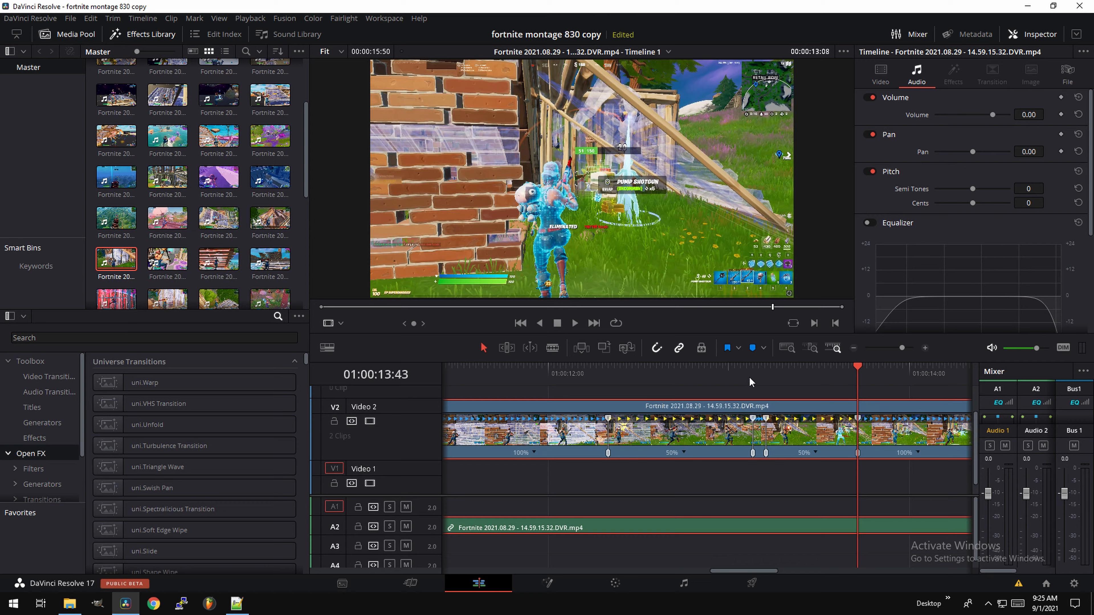
Step: Play back the retimed section of the clip several times to check the speed changes
click(591, 375)
key(space)
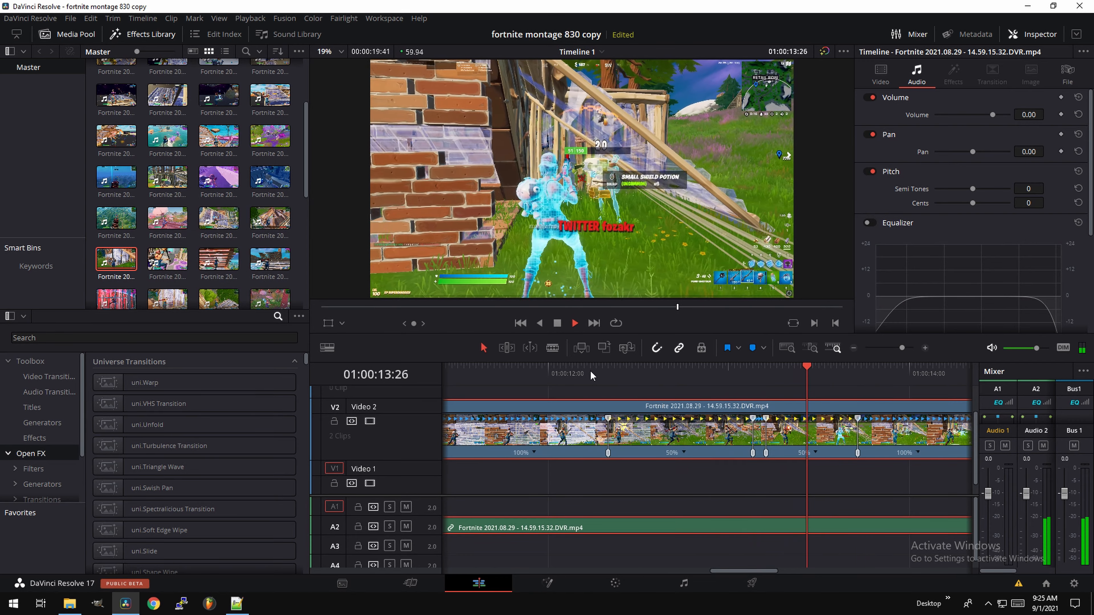
key(space)
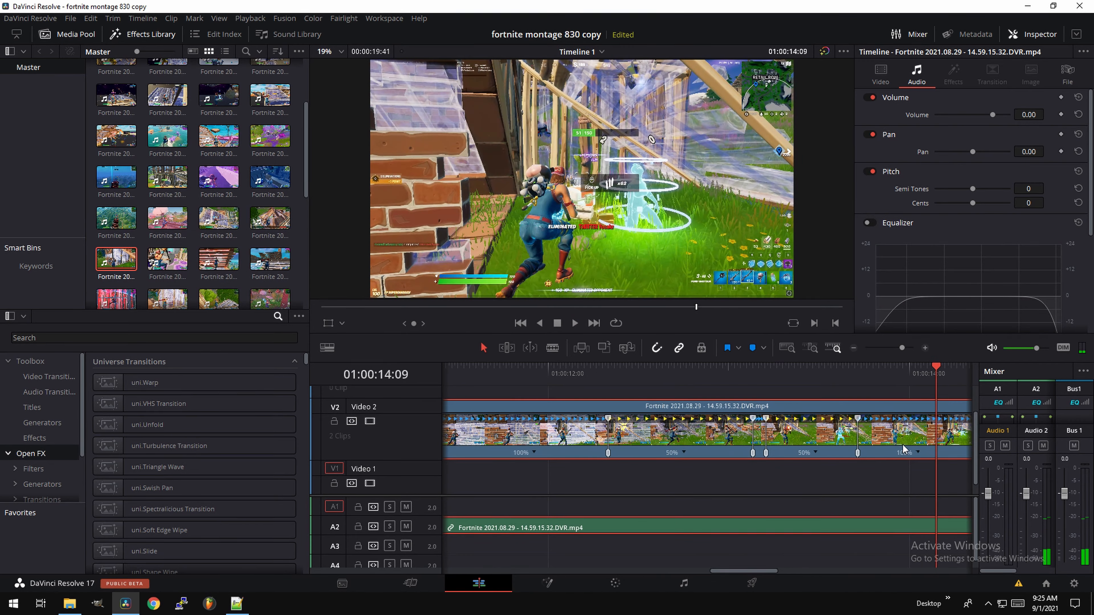
click(767, 380)
key(space)
key(space)
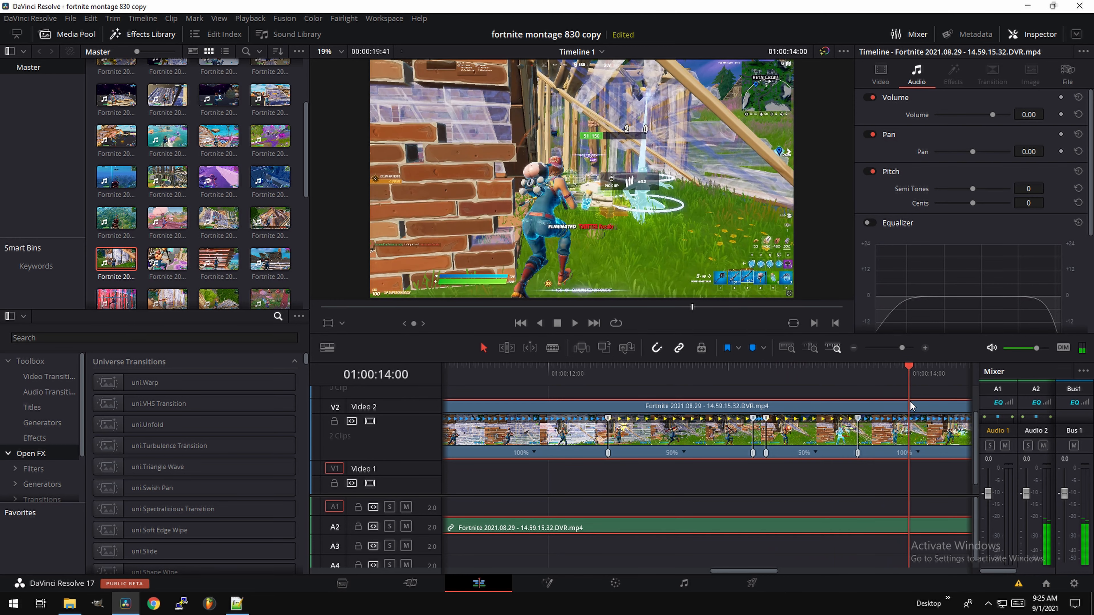
click(860, 388)
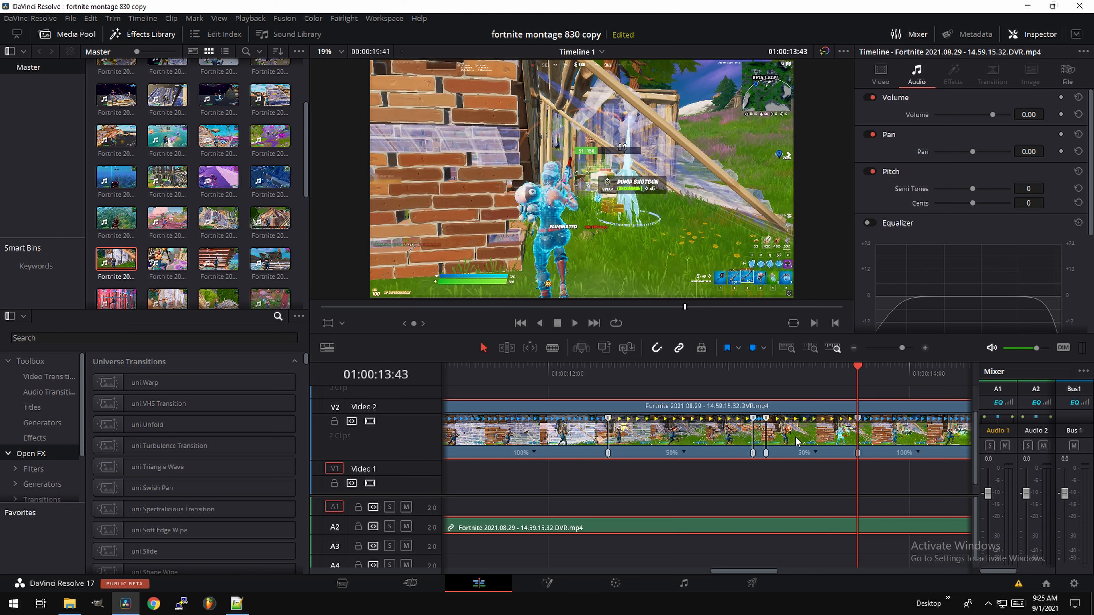
click(591, 379)
key(space)
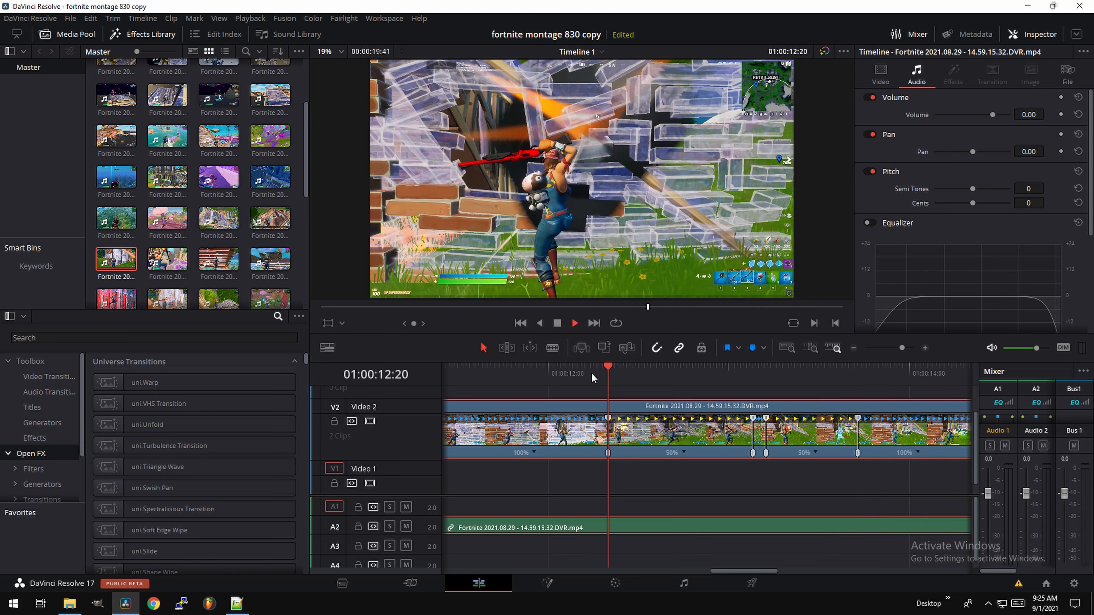
key(space)
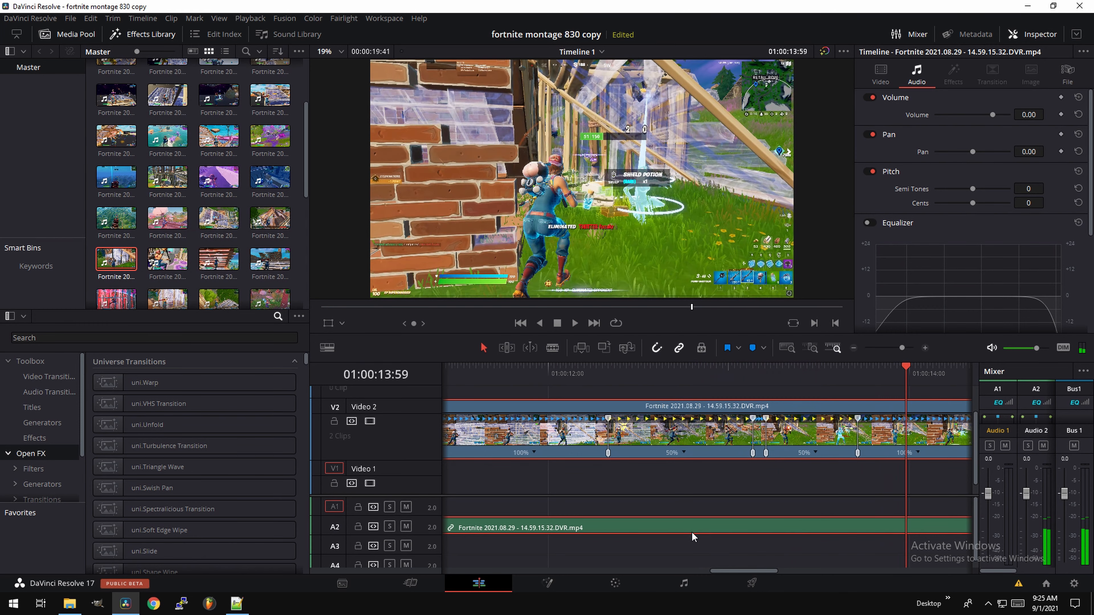
Step: Unlink the gameplay clip's audio from its video and split both at 01:00:12:20
right_click(692, 530)
click(630, 534)
drag(601, 374, 608, 373)
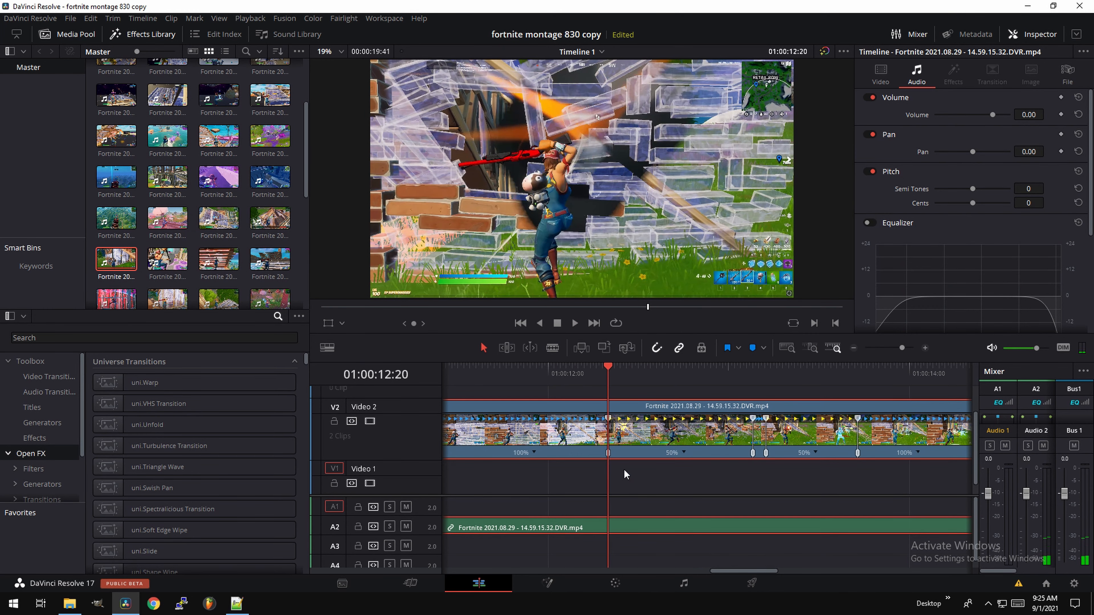
right_click(638, 530)
click(665, 518)
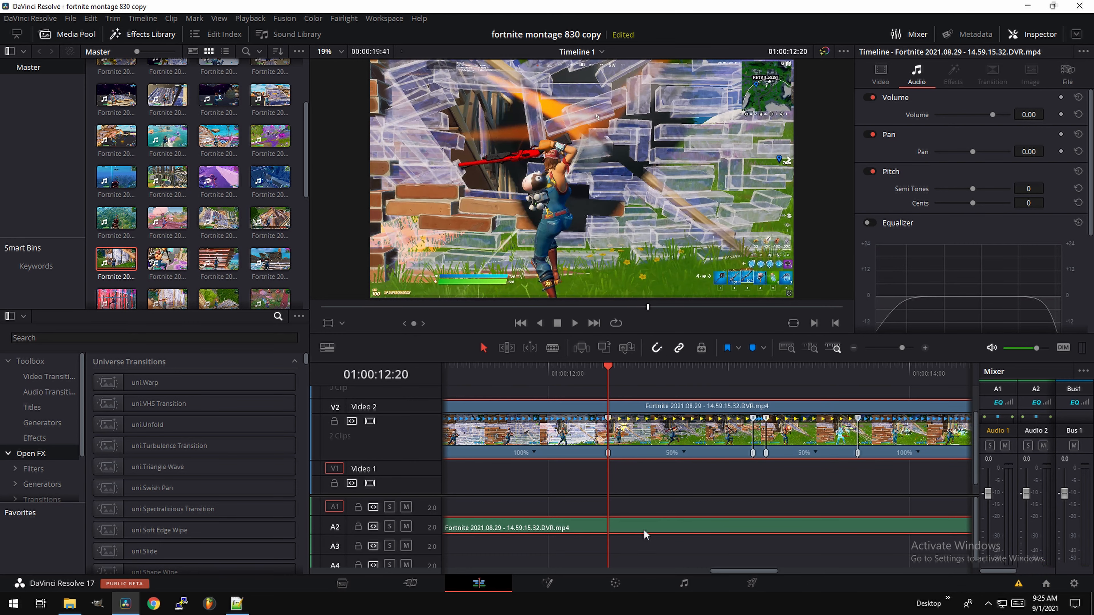
key(ctrl+b)
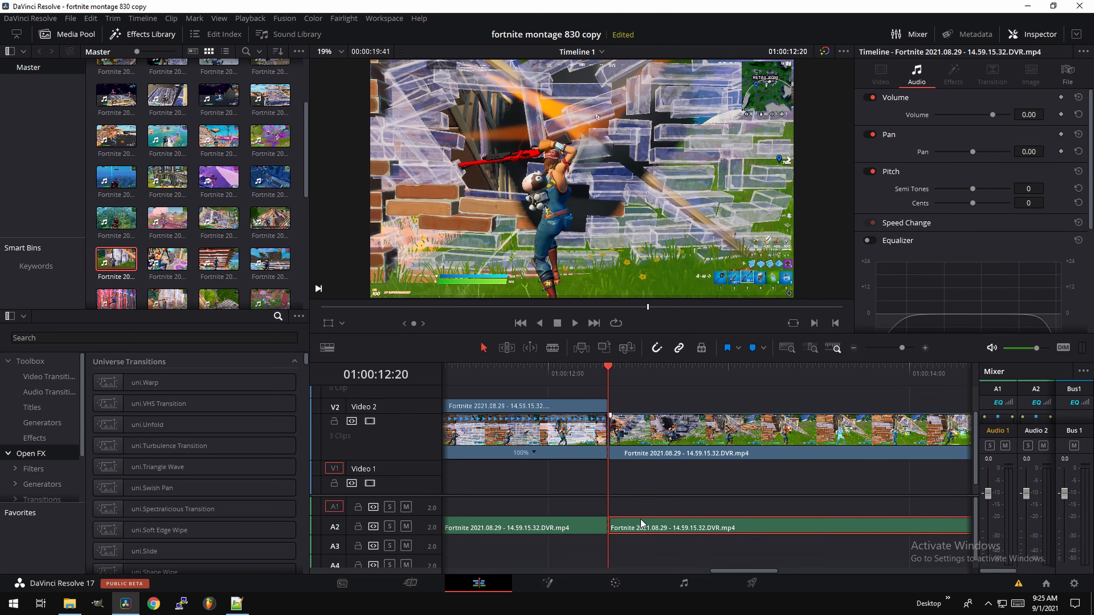
Step: Show the retime controls on the Video 2 clip after the cut and split that clip at 01:00:13:08
click(646, 429)
key(ctrl+r)
drag(603, 364, 753, 378)
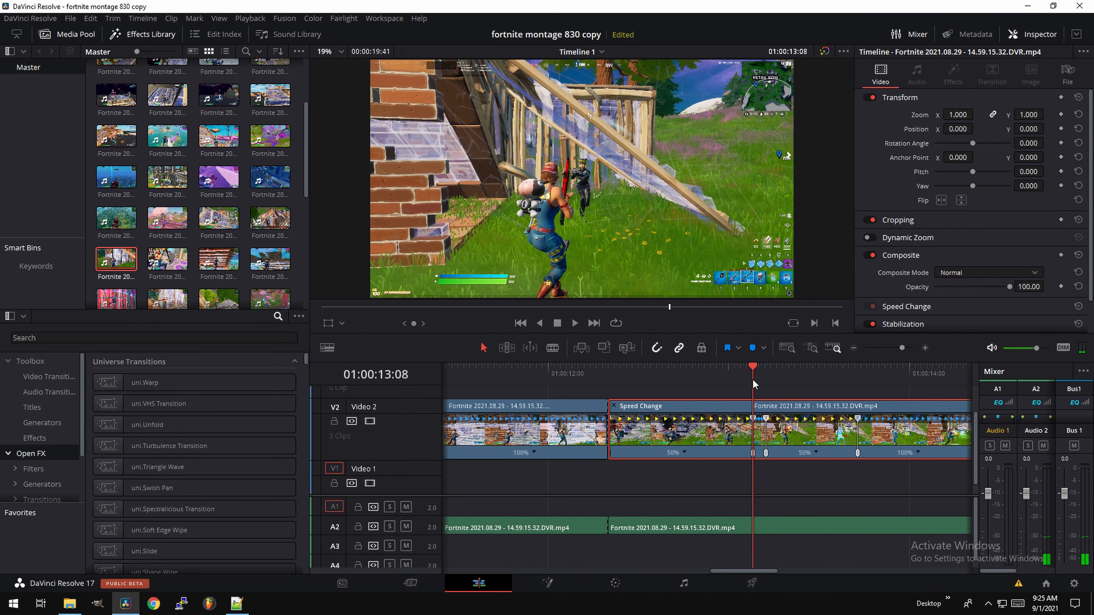
key(ctrl+b)
Step: Play the timeline from before the first cut into the slowed section
drag(753, 365, 524, 368)
key(space)
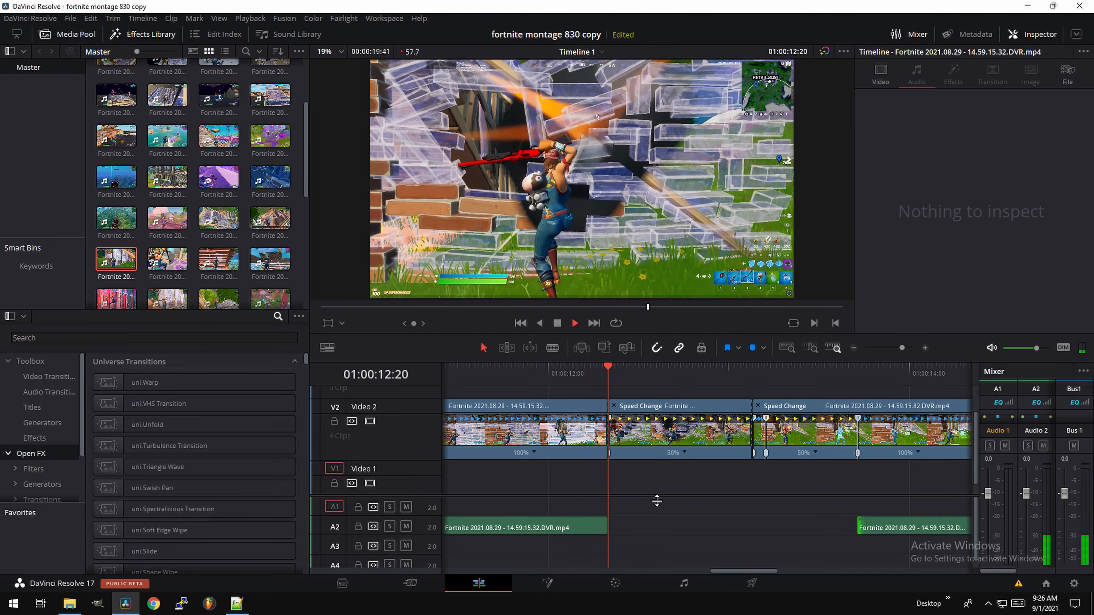
Step: Move the slowed Video 2 segment ending at 01:00:13:08 up to Video 3 and place a copy of it further along that track
drag(606, 368, 752, 384)
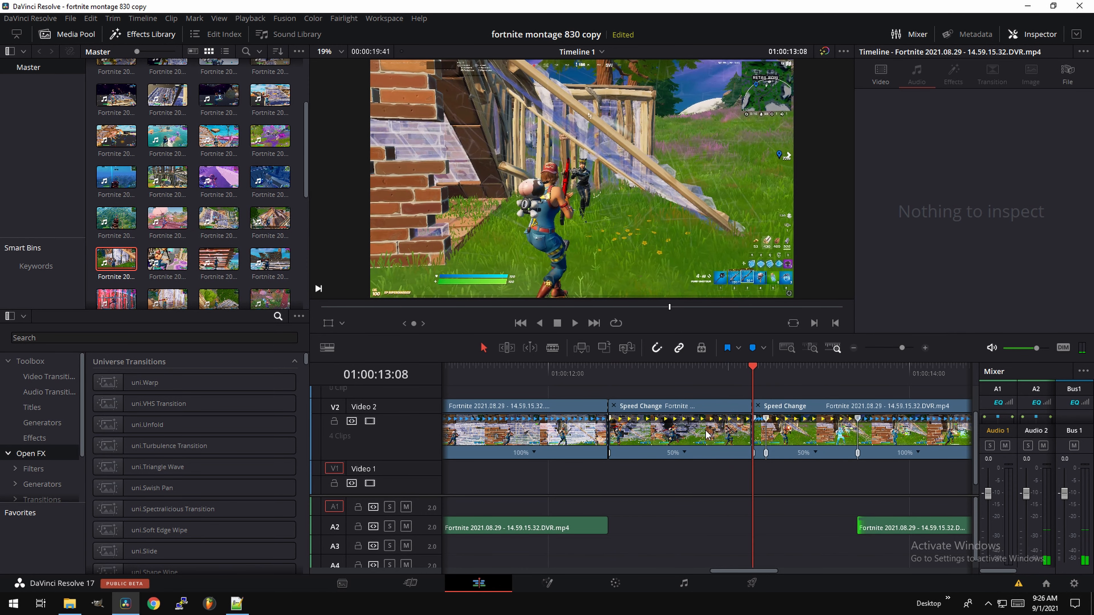
click(677, 411)
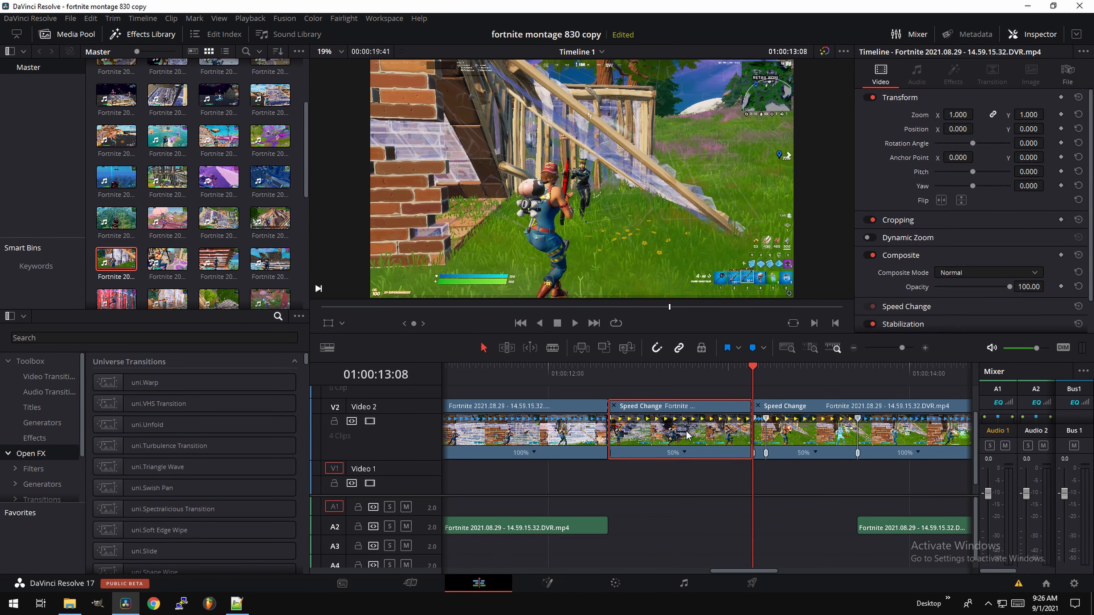
scroll(664, 457, up, 1)
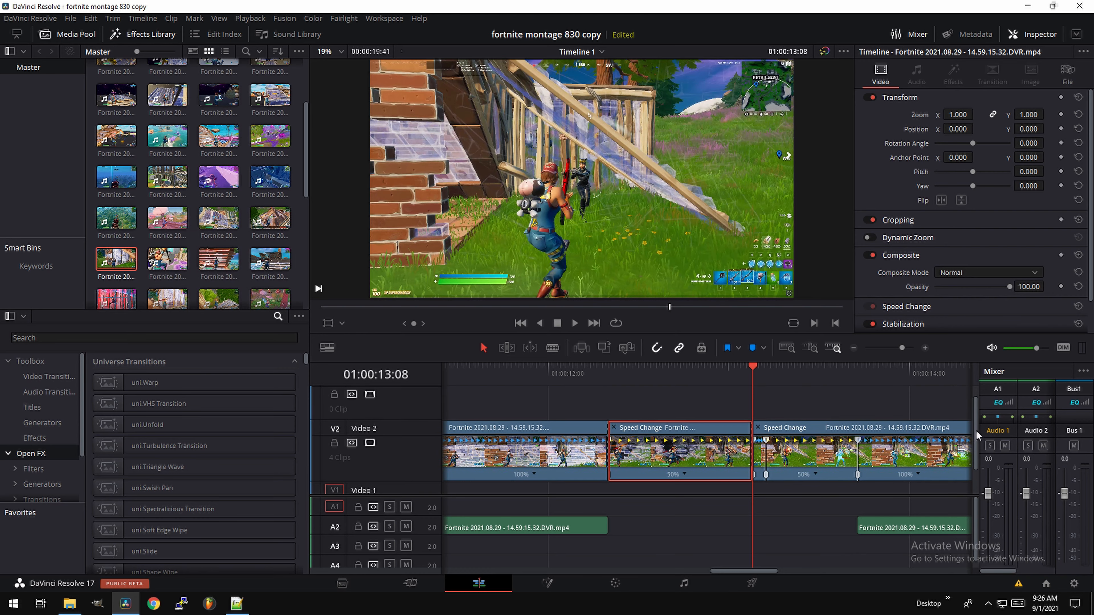
drag(649, 462, 646, 405)
click(652, 460)
drag(639, 464, 845, 428)
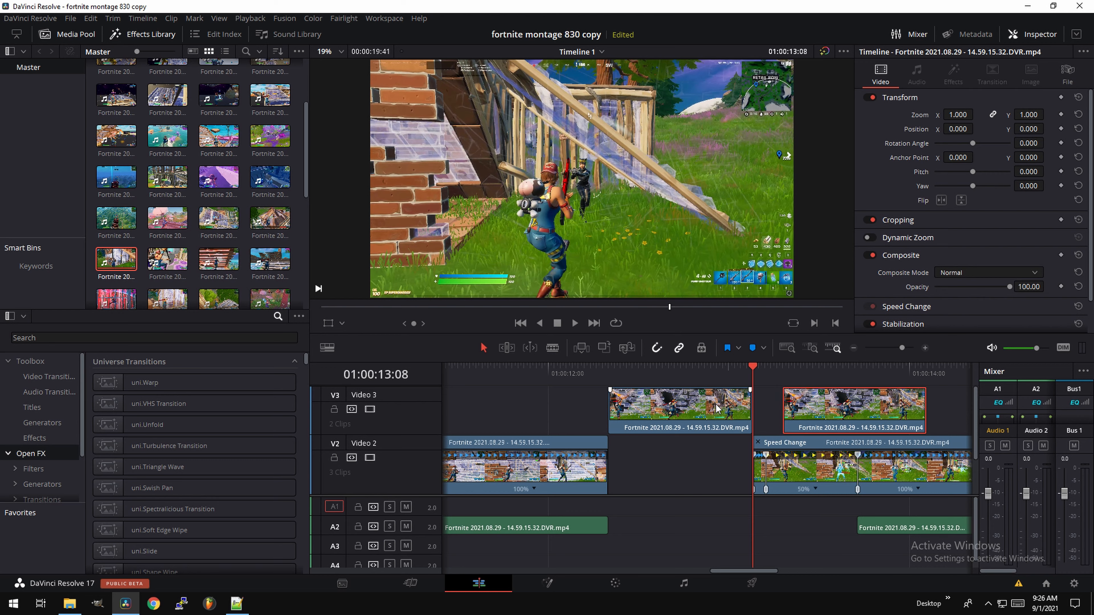
Step: Select the Video 3 clip above the Video 2 gap, open it in Fusion, and bring it up on the Color page
drag(619, 375, 640, 374)
click(663, 416)
right_click(663, 416)
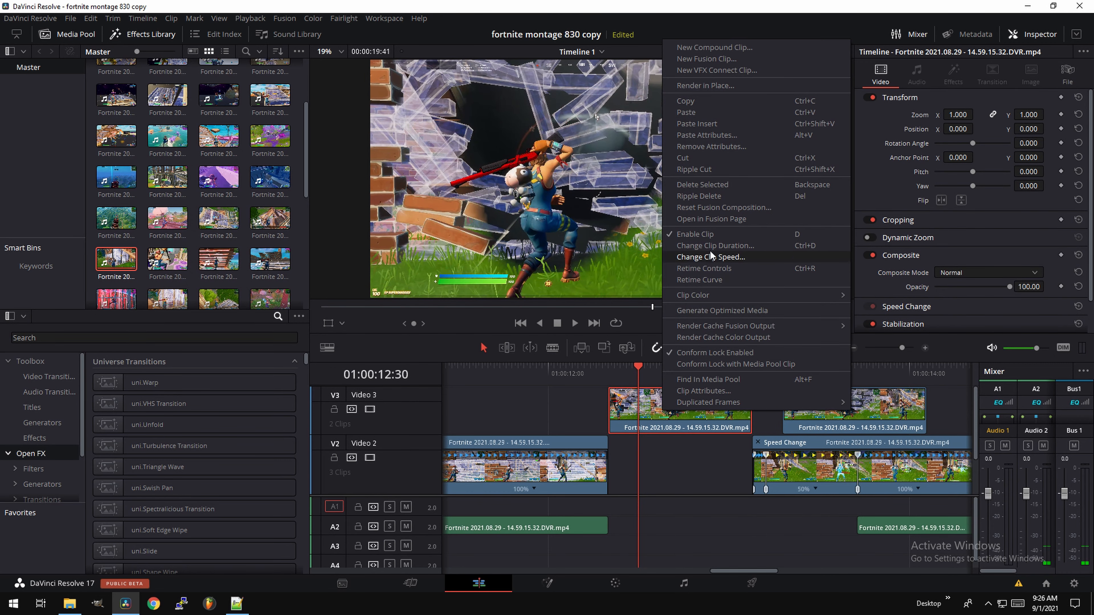
click(724, 218)
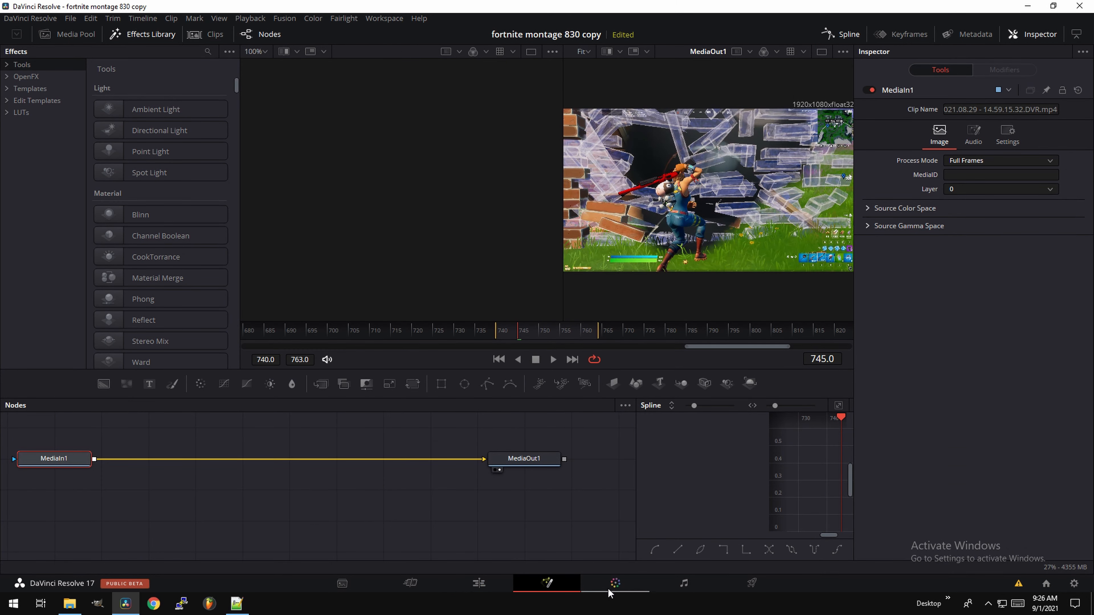
click(618, 584)
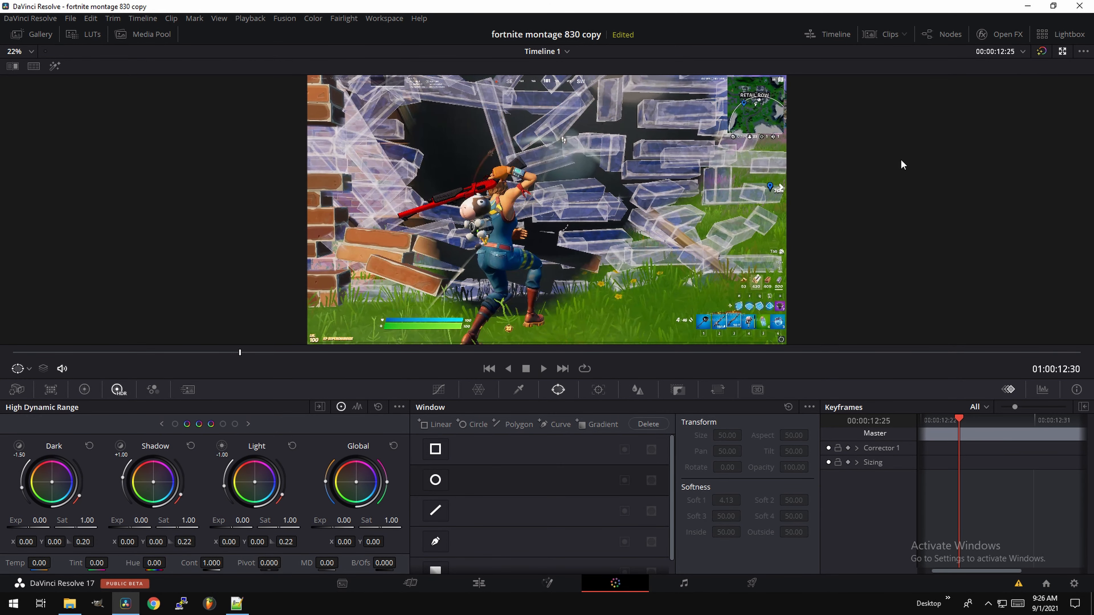
Step: Show the clip's node graph, add an alpha output and connect the corrector node's key output to it
click(1063, 51)
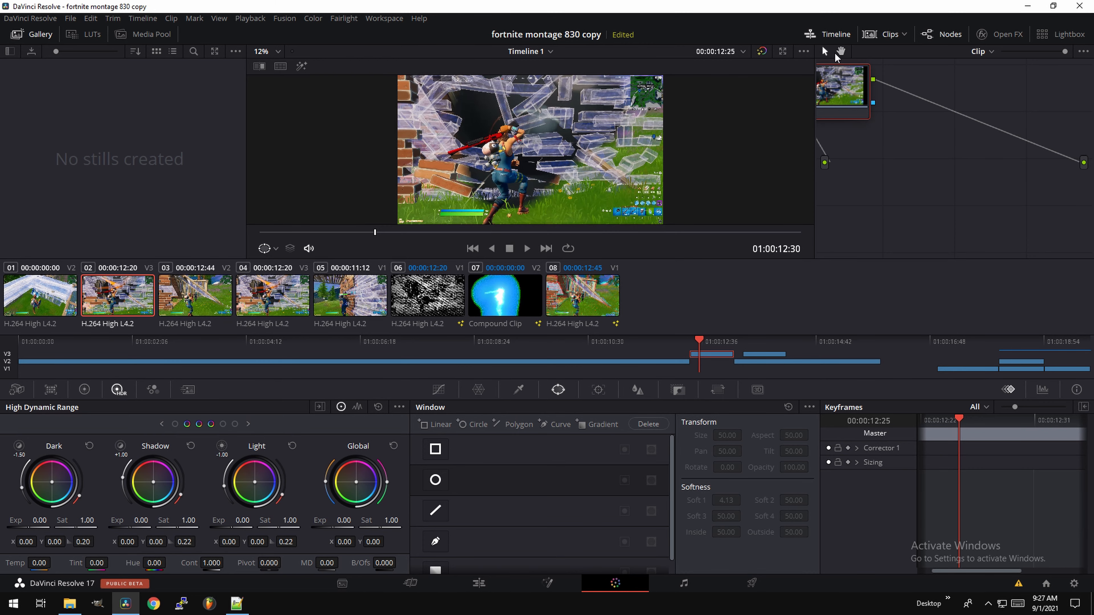
click(783, 51)
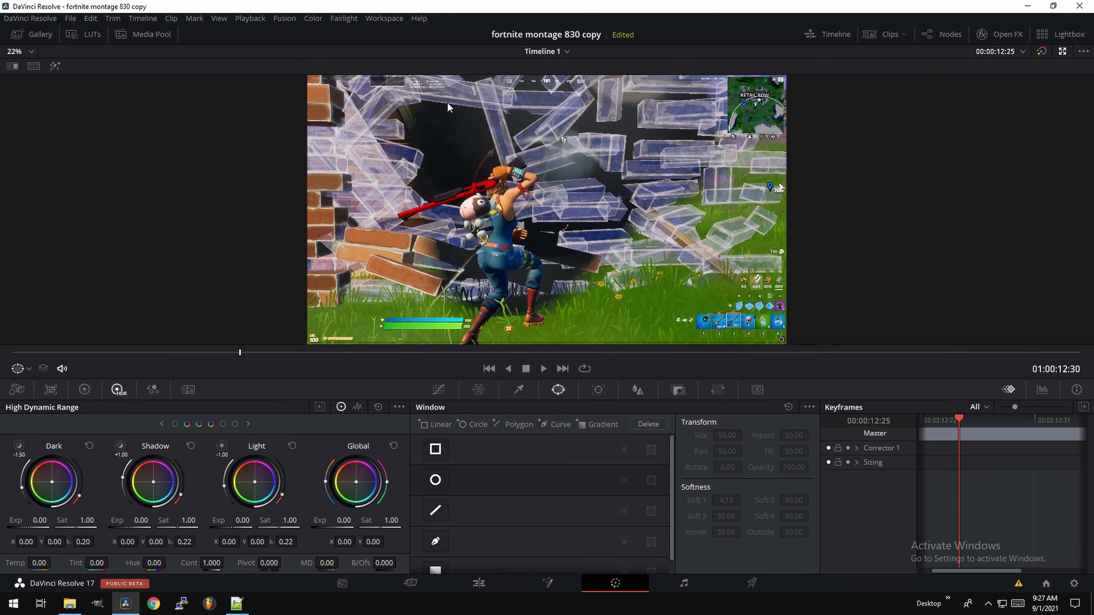
click(1063, 51)
right_click(929, 171)
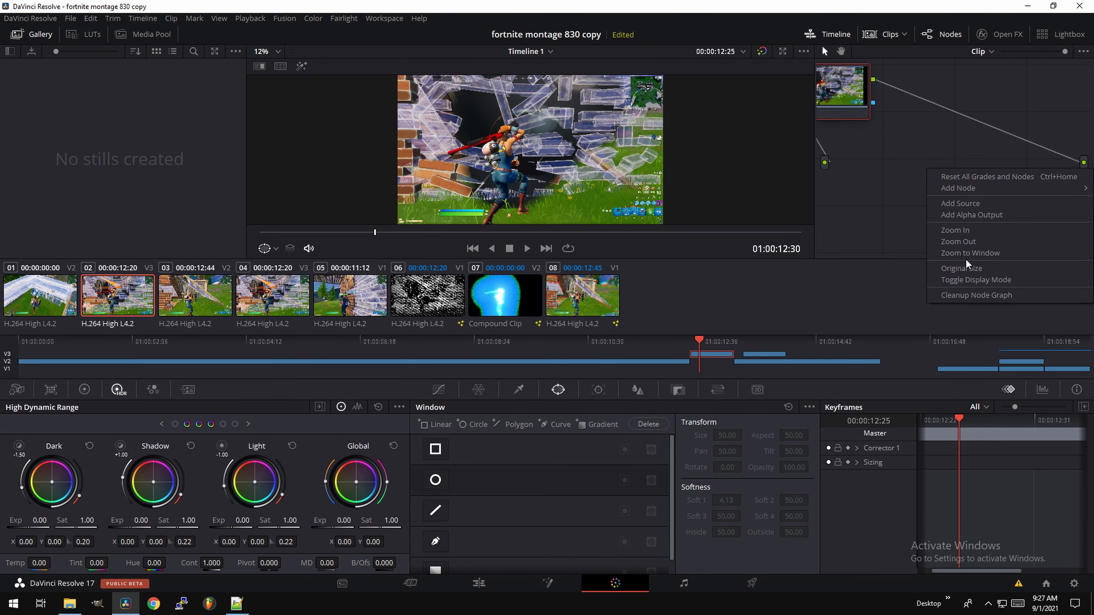
click(968, 216)
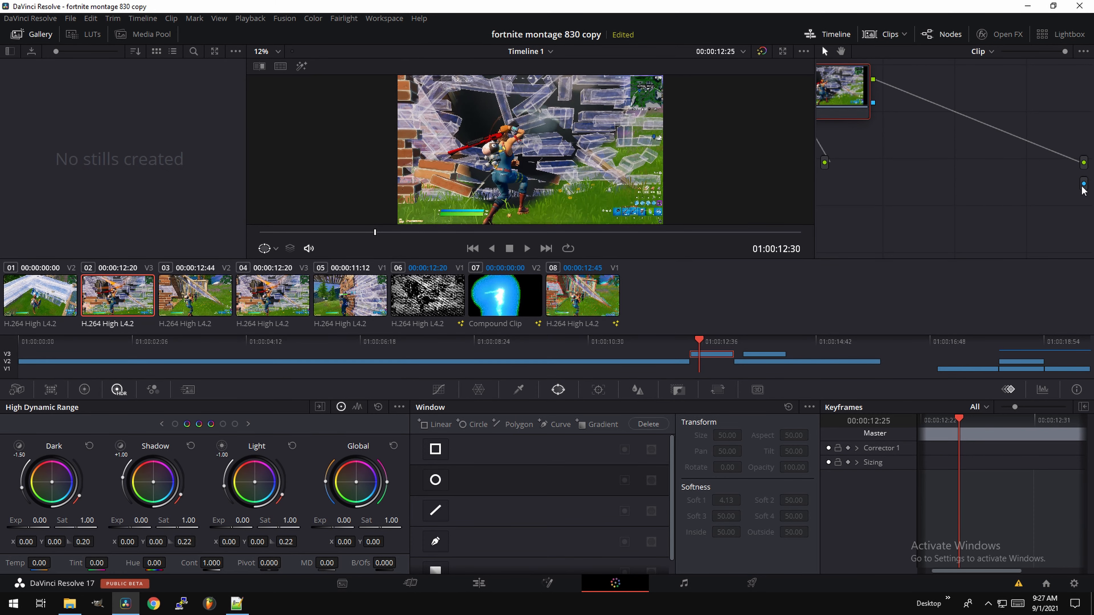
mouse_move(873, 102)
mouse_down()
mouse_move(1084, 184)
mouse_move(888, 109)
mouse_up()
Step: At 01:00:12:24, enable automatic keyframing for Corrector 1 and activate a curve window
click(782, 51)
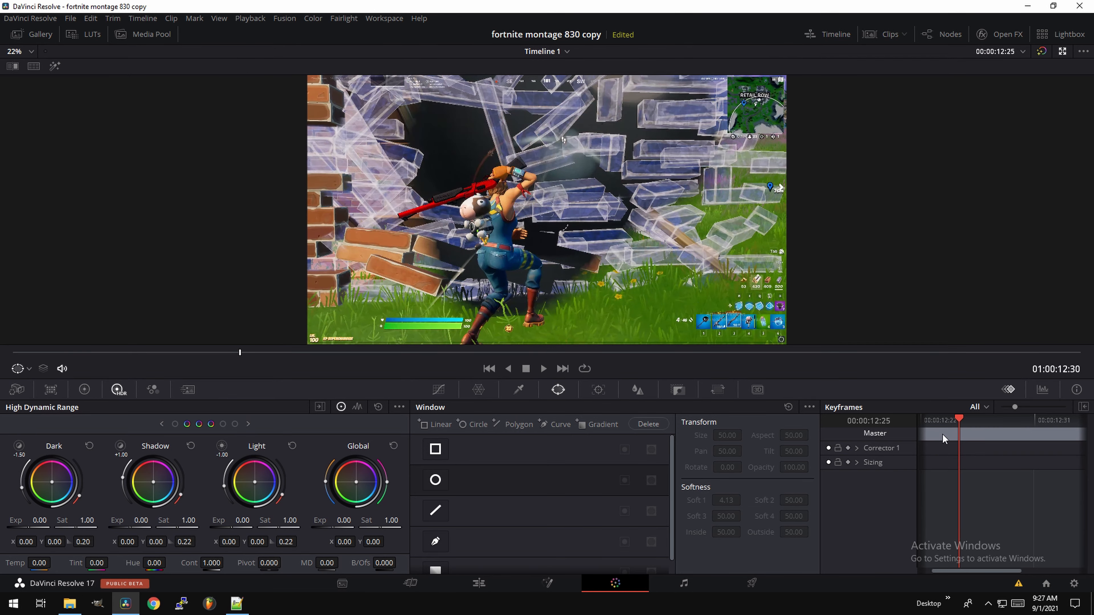
drag(959, 420, 921, 425)
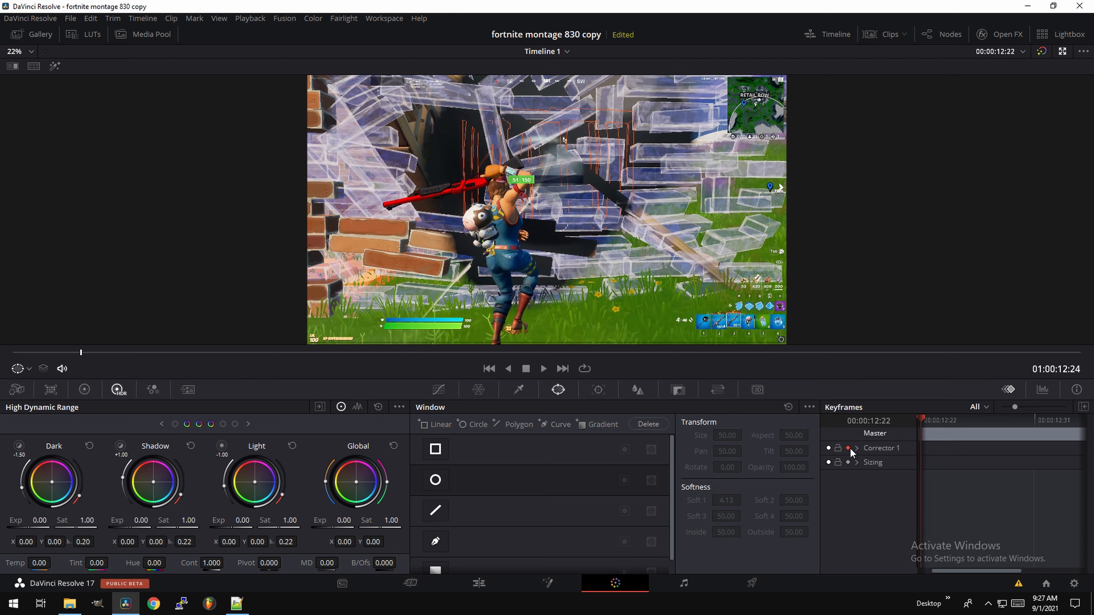
scroll(500, 491, down, 1)
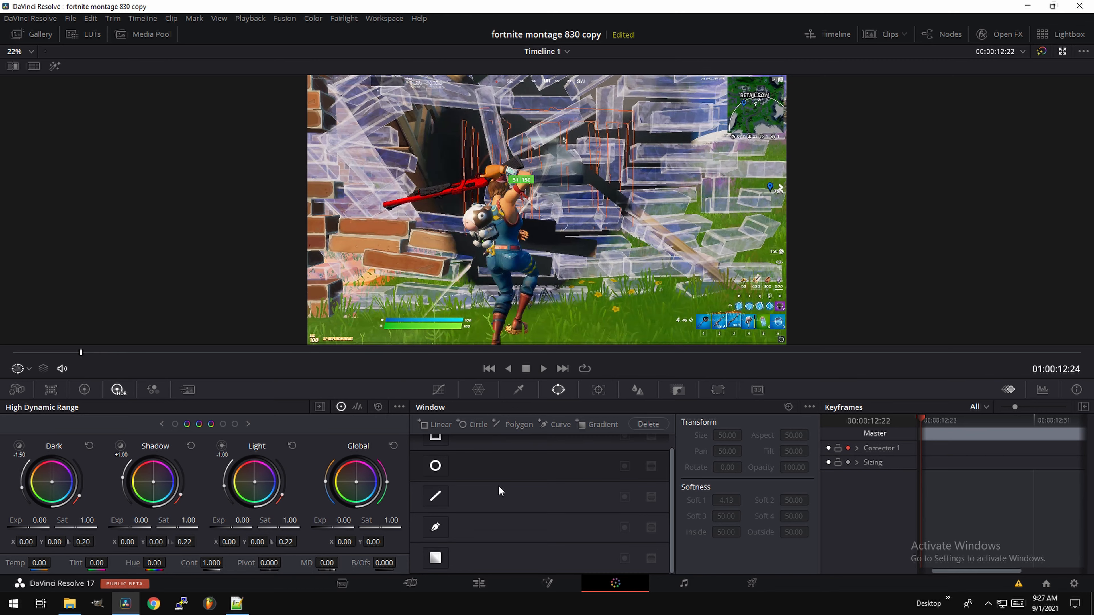
click(436, 531)
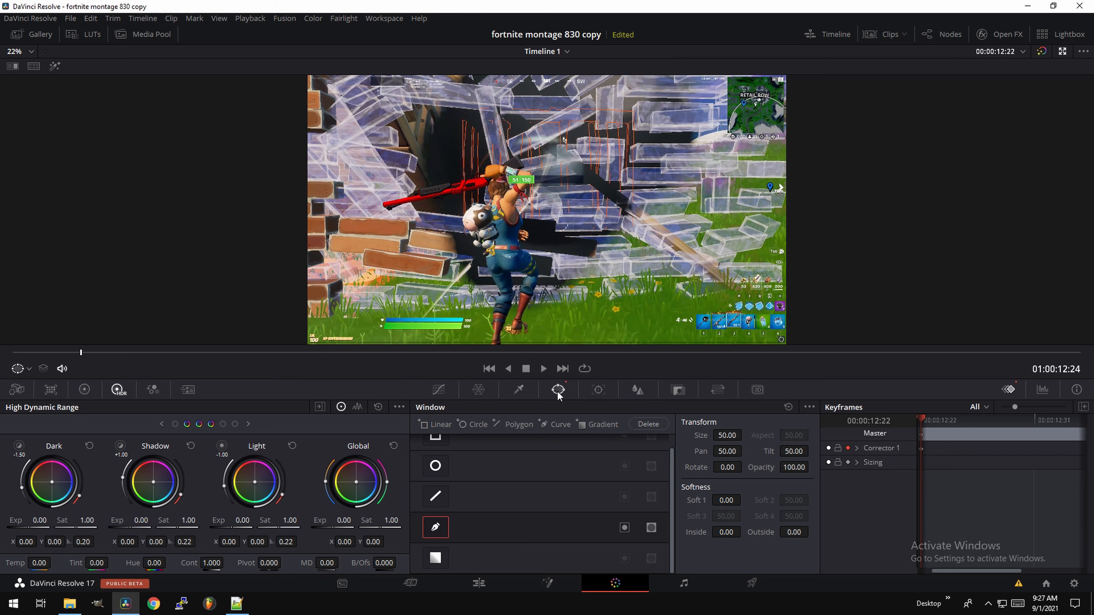
click(520, 389)
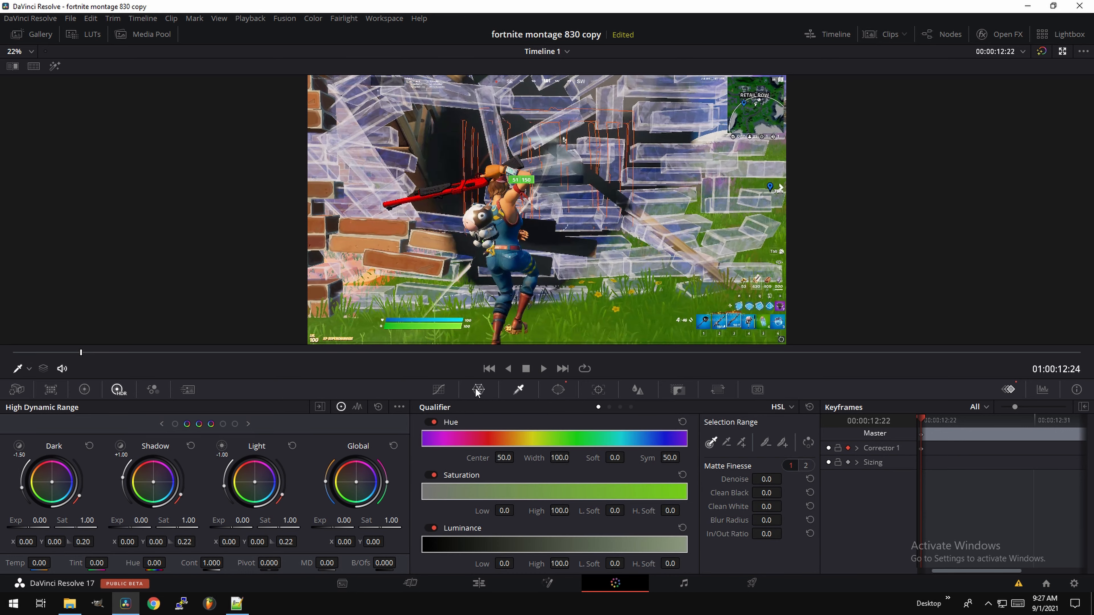
click(557, 391)
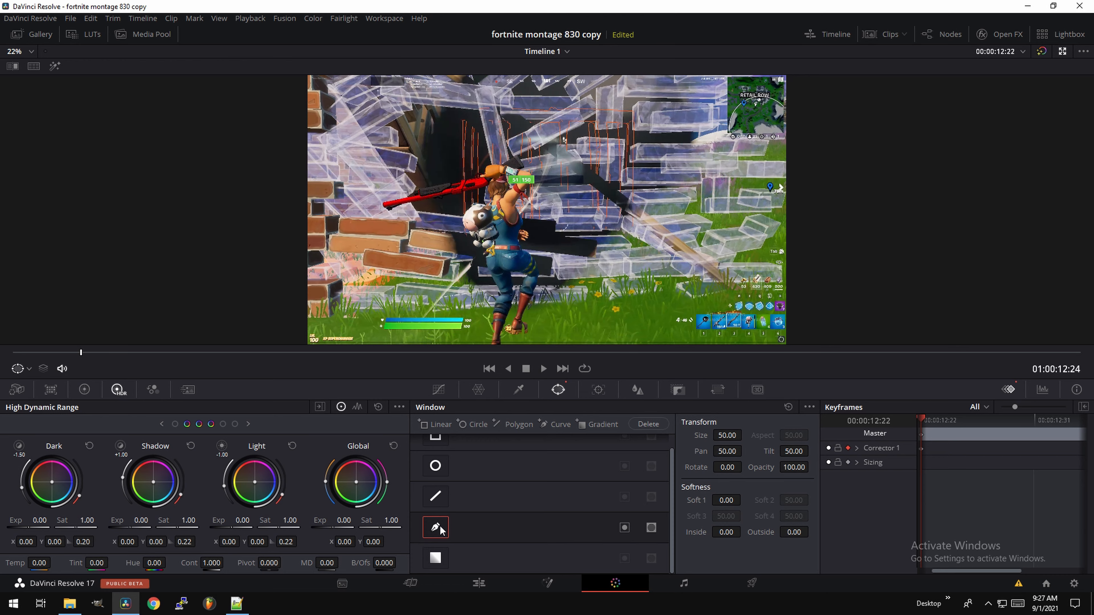
Step: Begin the curve mask at the gun's stock and trace it around the raised arm down to the armpit
scroll(499, 211, up, 4)
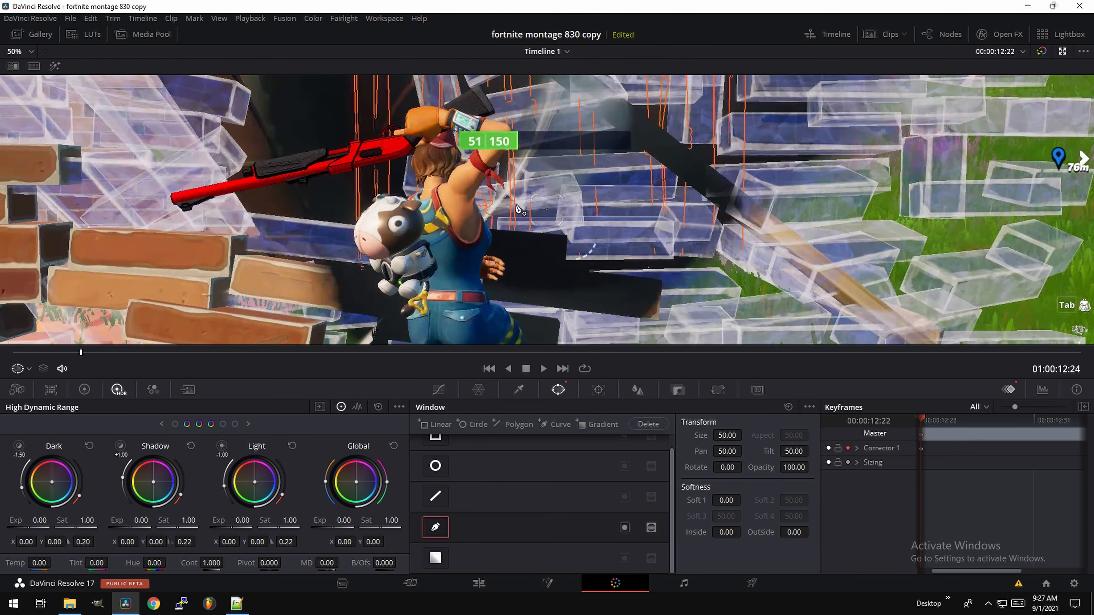
drag(463, 186, 658, 294)
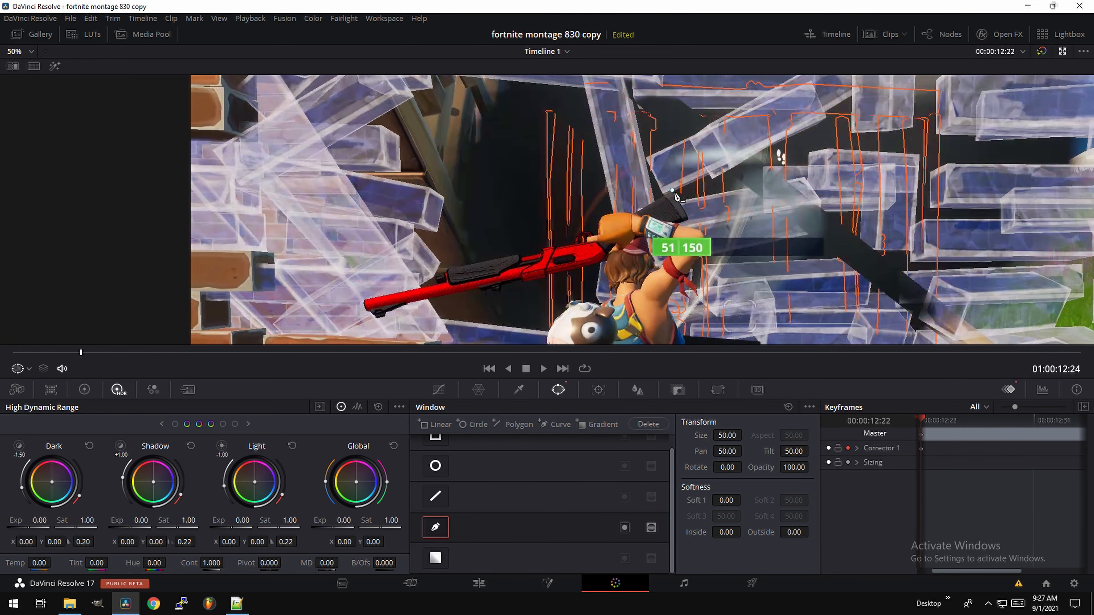
click(688, 217)
click(677, 222)
click(698, 228)
click(702, 238)
click(699, 258)
click(679, 282)
click(667, 302)
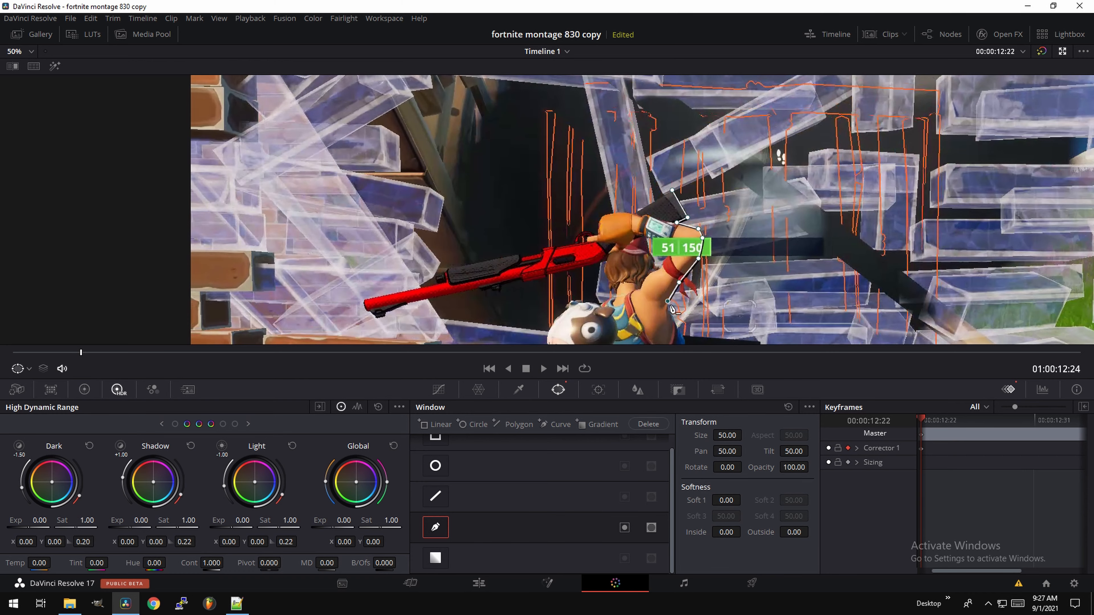
click(672, 320)
Step: Continue the curve mask down the side of the torso, around the lowered hand and onto the hip
drag(732, 313, 676, 193)
click(629, 216)
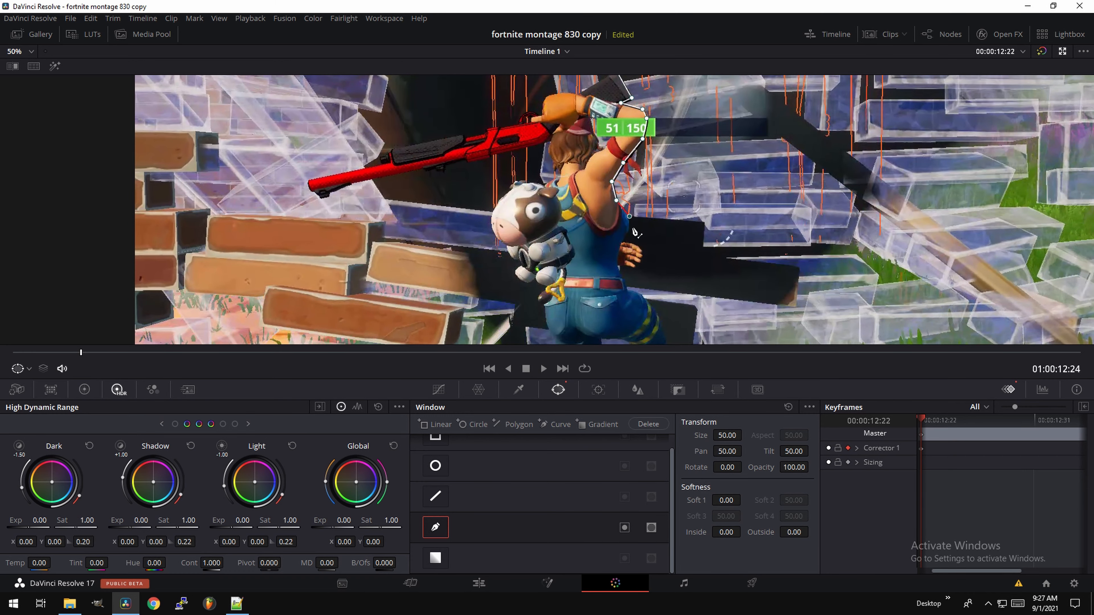
click(630, 226)
click(622, 237)
click(624, 241)
click(638, 244)
click(646, 254)
click(638, 268)
click(626, 288)
click(643, 296)
click(648, 304)
Step: Trace the curve mask down and around the character's legs and feet
drag(661, 311, 649, 225)
click(648, 230)
click(651, 250)
click(652, 272)
click(642, 306)
click(641, 311)
click(621, 347)
click(607, 299)
click(613, 279)
click(624, 262)
click(591, 253)
click(593, 280)
click(597, 309)
click(585, 346)
click(550, 347)
click(564, 304)
Step: Extend the curve mask up the character's other side and around the cow backpack to the shoulder
click(543, 266)
click(534, 231)
click(533, 207)
click(506, 197)
click(487, 152)
click(478, 118)
click(504, 98)
drag(519, 101, 523, 237)
click(531, 233)
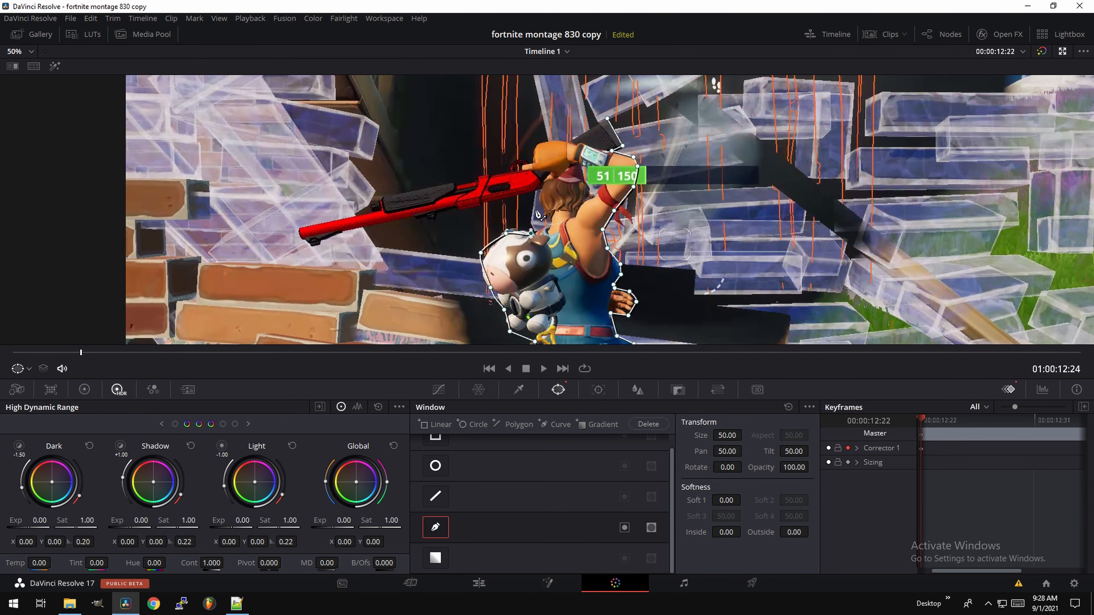
Step: Trace the curve mask around the red gun from its underside to the barrel tip and back, closing it at the stock
click(537, 190)
click(499, 200)
click(459, 211)
click(425, 220)
click(367, 230)
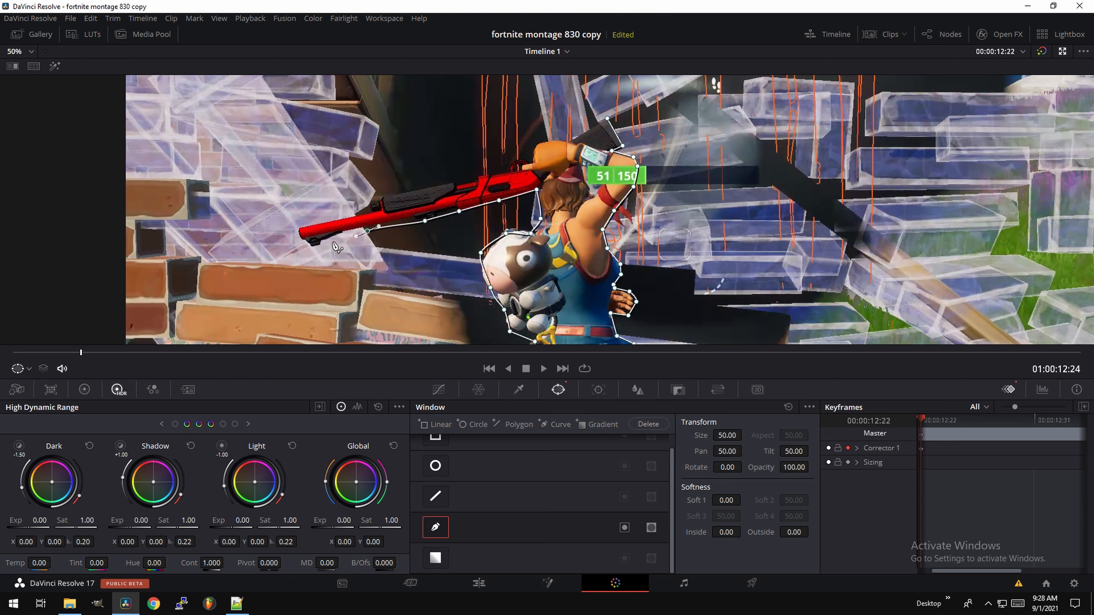
click(308, 242)
click(288, 222)
click(336, 207)
click(374, 212)
click(376, 188)
click(433, 182)
click(499, 174)
click(523, 159)
click(578, 134)
click(607, 118)
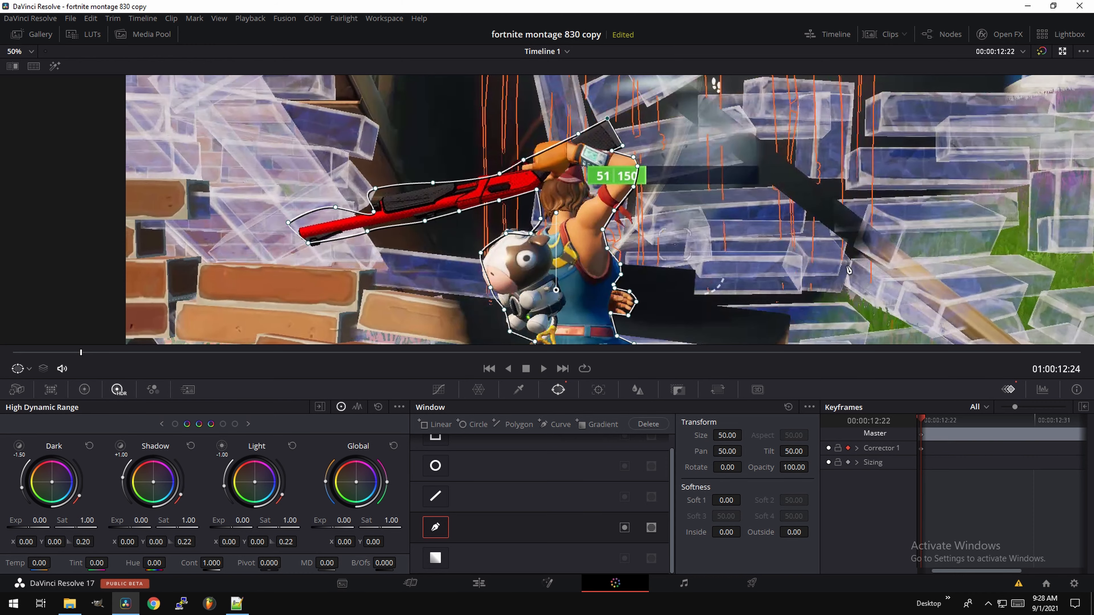
Step: At 01:00:12:26, turn the mask's smooth points above the gun into corners and fit them to its upper edge
drag(923, 421, 938, 421)
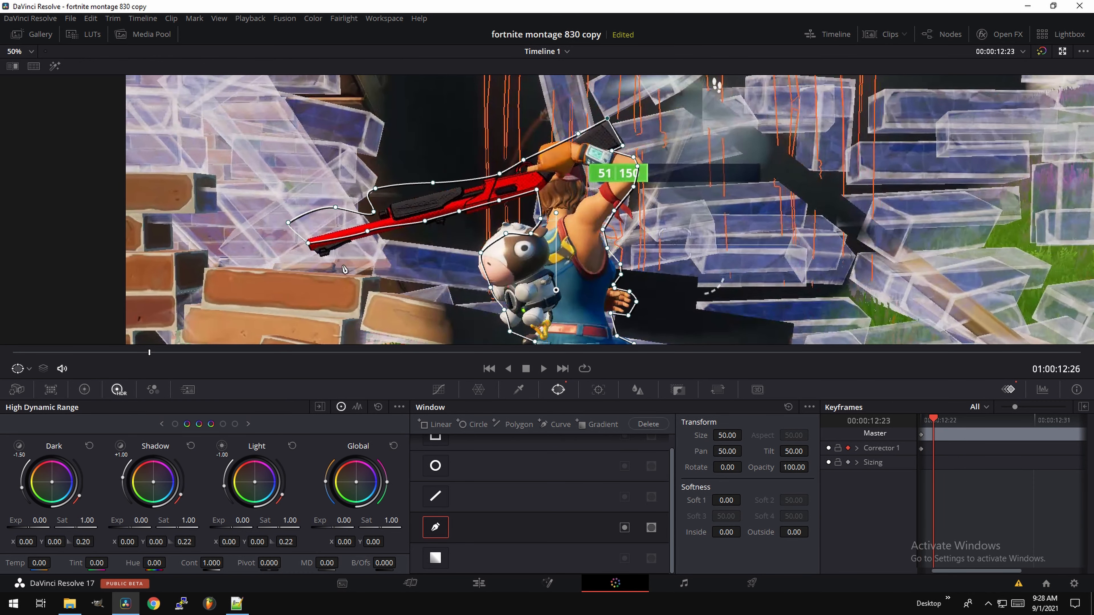
double_click(336, 208)
double_click(374, 212)
double_click(375, 188)
drag(376, 189, 380, 205)
double_click(433, 183)
drag(433, 183, 438, 188)
drag(499, 173, 518, 163)
drag(582, 132, 583, 136)
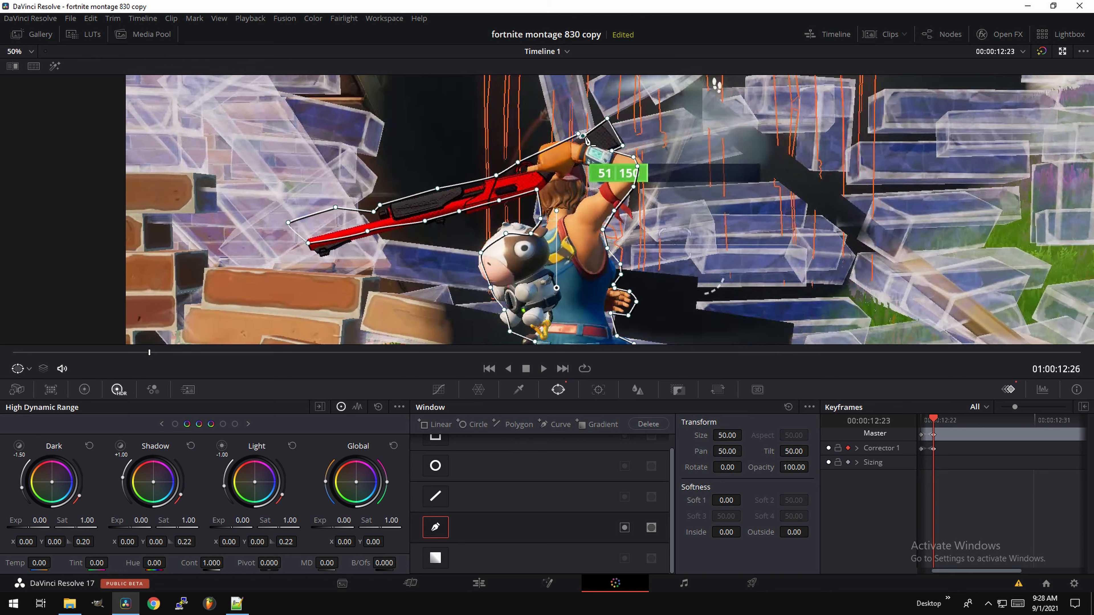